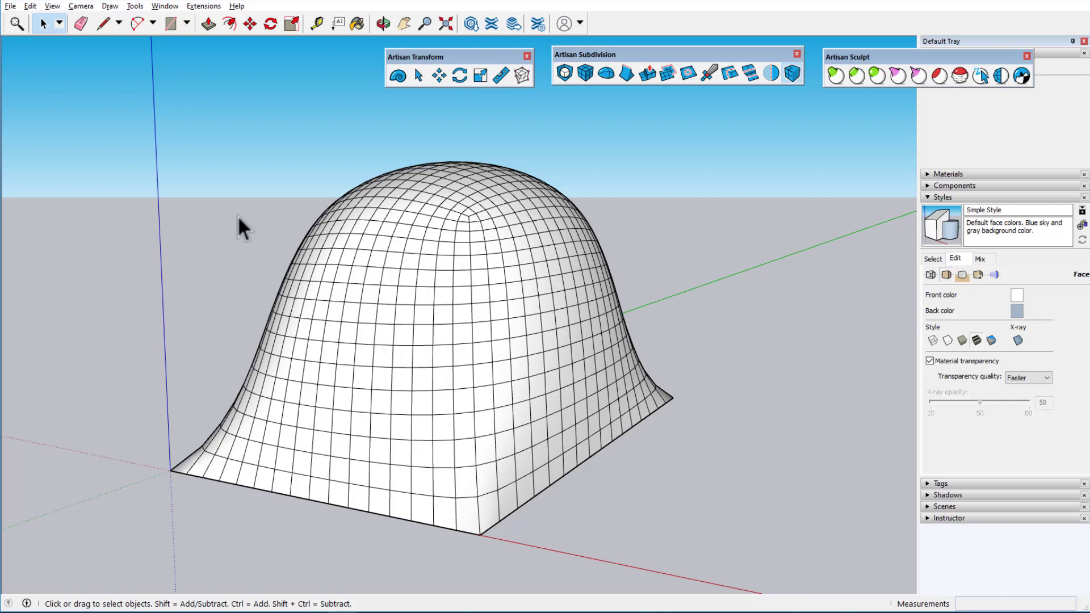
Step: Show the dome mesh's hidden diagonal edges, then hide them again
{"action": "left_click", "coordinate": [56, 5]}
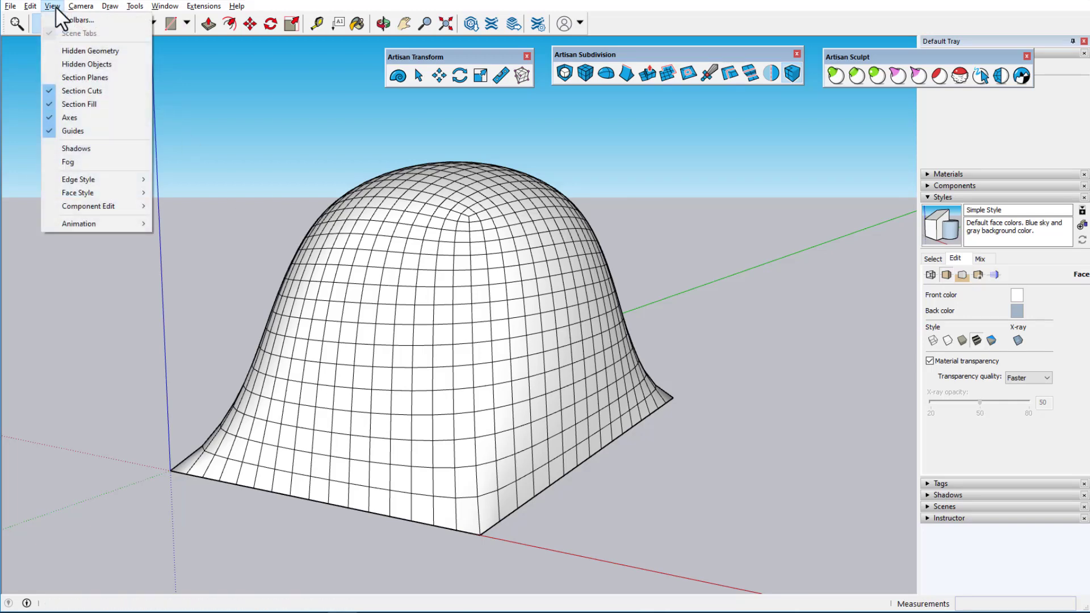
{"action": "left_click", "coordinate": [115, 49]}
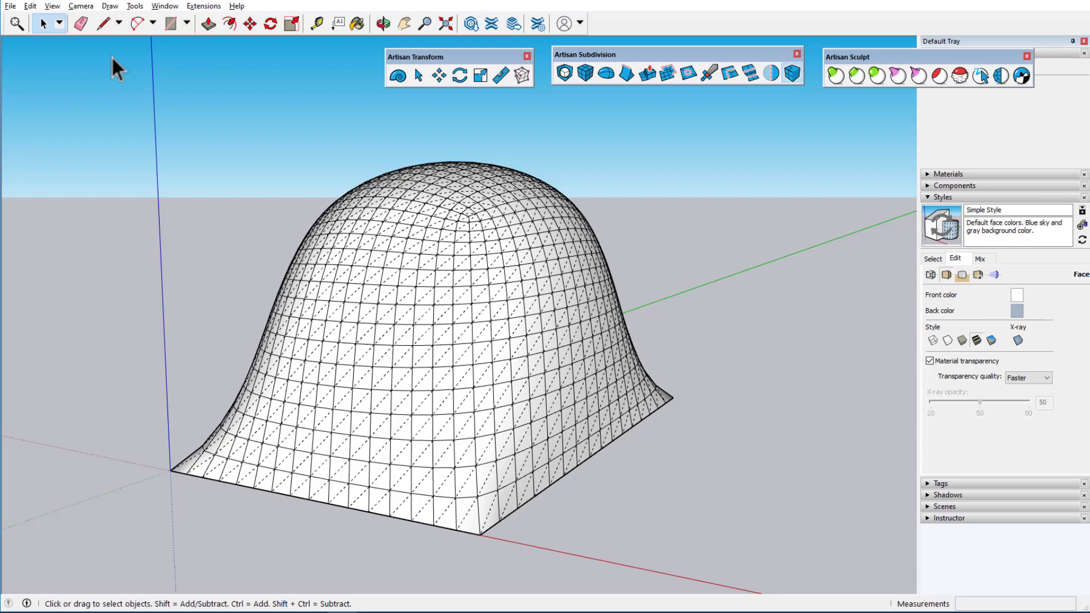
{"action": "left_click", "coordinate": [53, 5]}
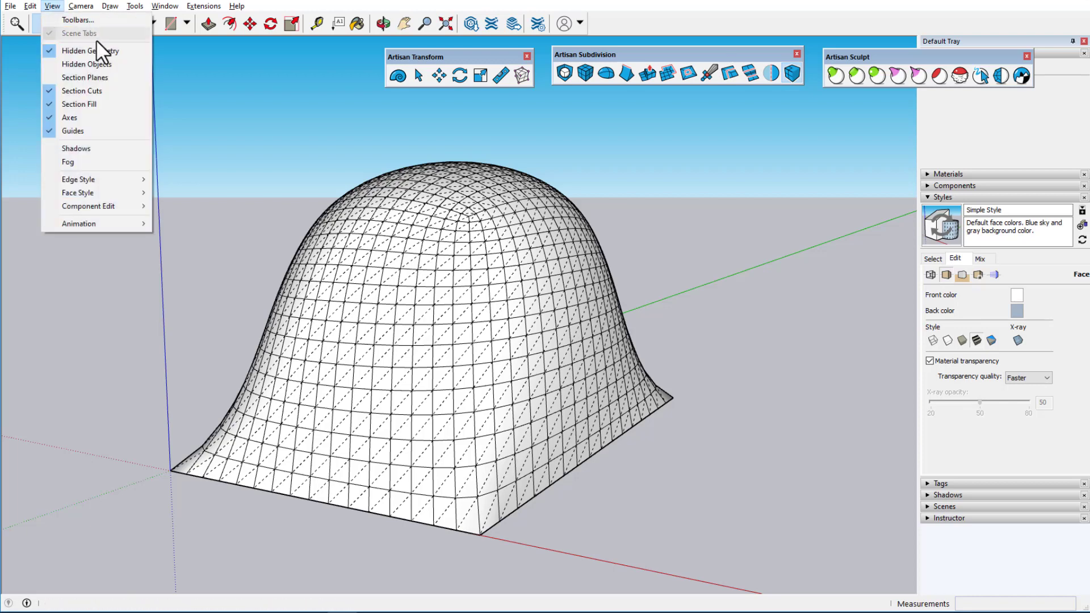
{"action": "left_click", "coordinate": [117, 50]}
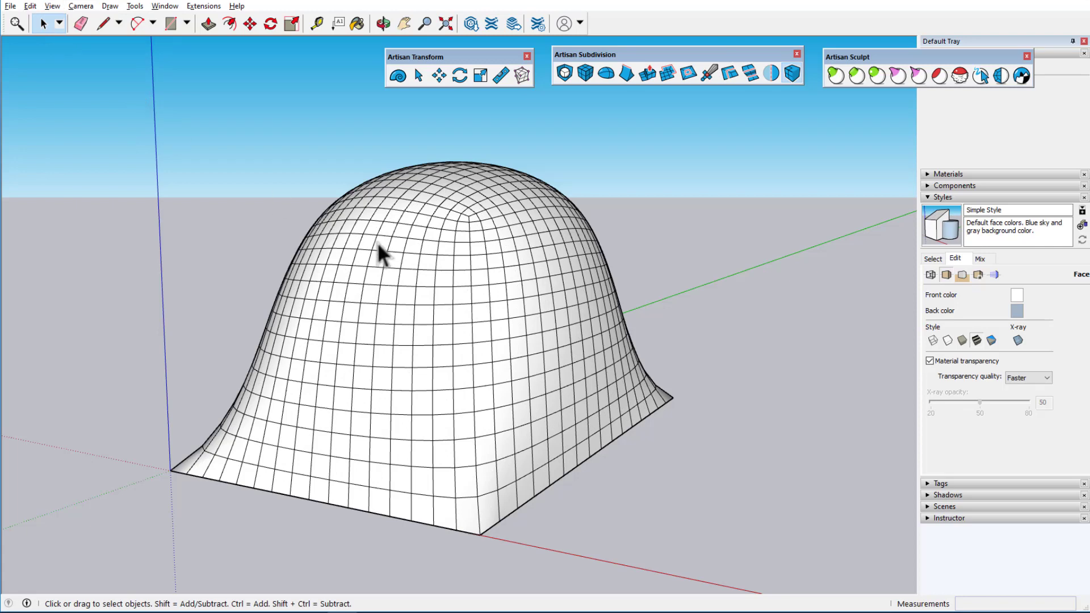
Step: With Artisan Select, try picking a single face, a face with its edges, and the whole dome
{"action": "triple_click", "coordinate": [405, 312]}
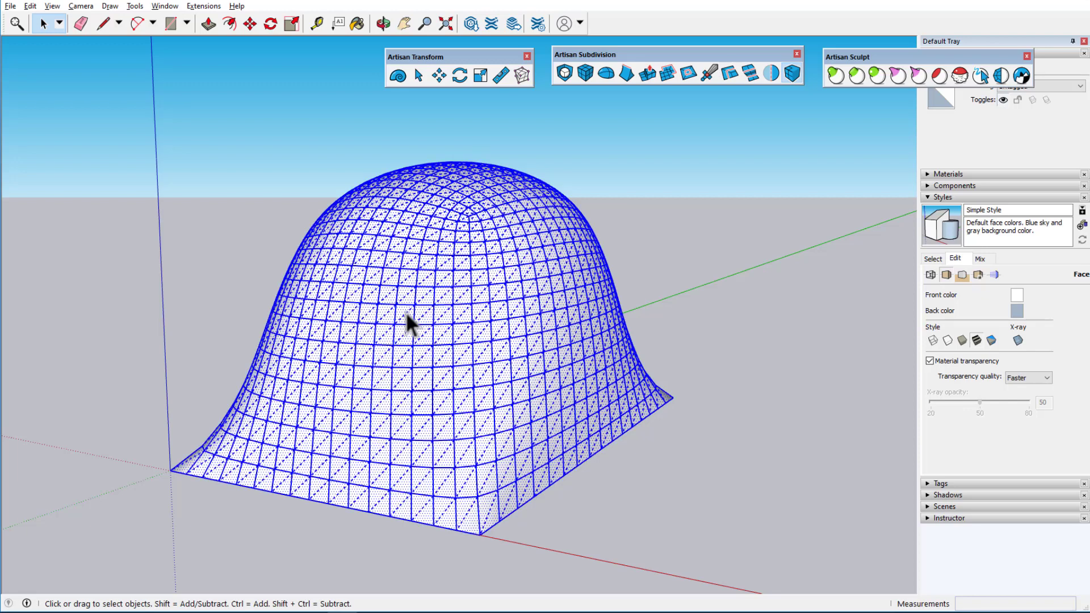
{"action": "left_click", "coordinate": [595, 206]}
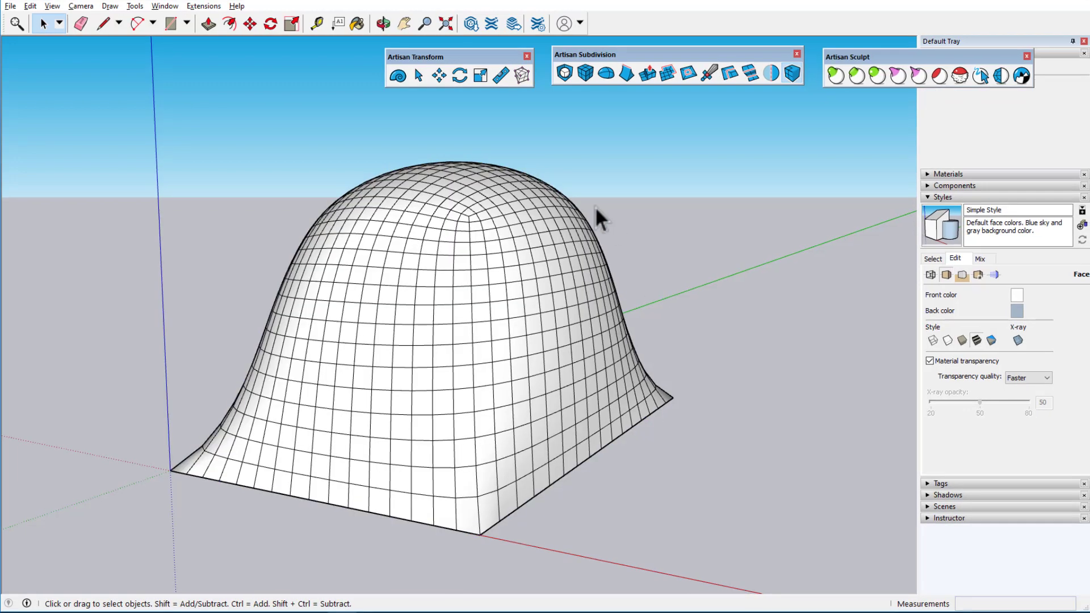
{"action": "left_click", "coordinate": [419, 75]}
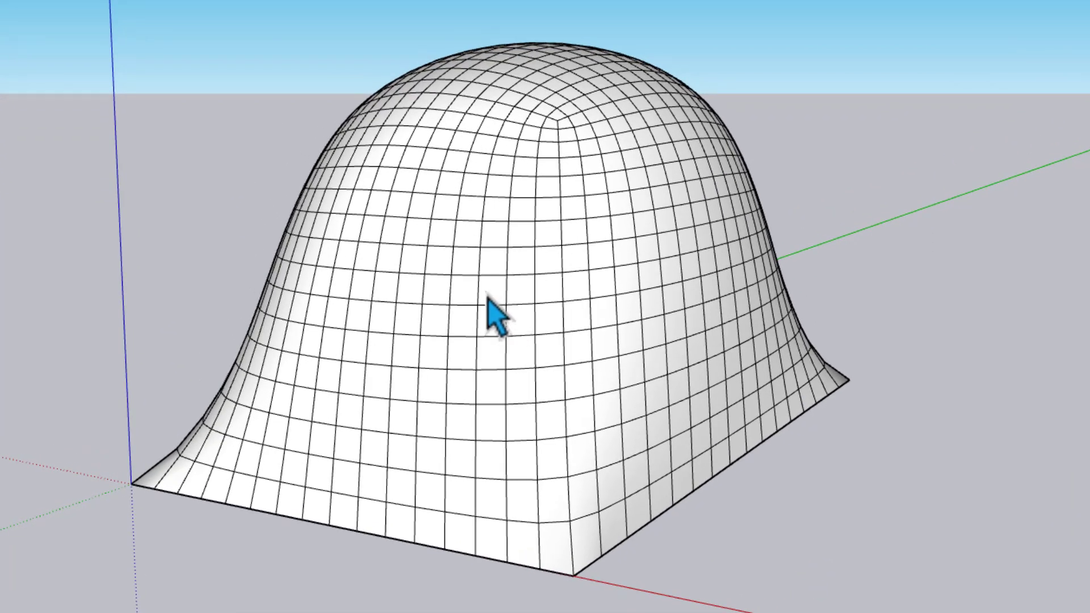
{"action": "left_click", "coordinate": [421, 338]}
{"action": "double_click", "coordinate": [490, 299]}
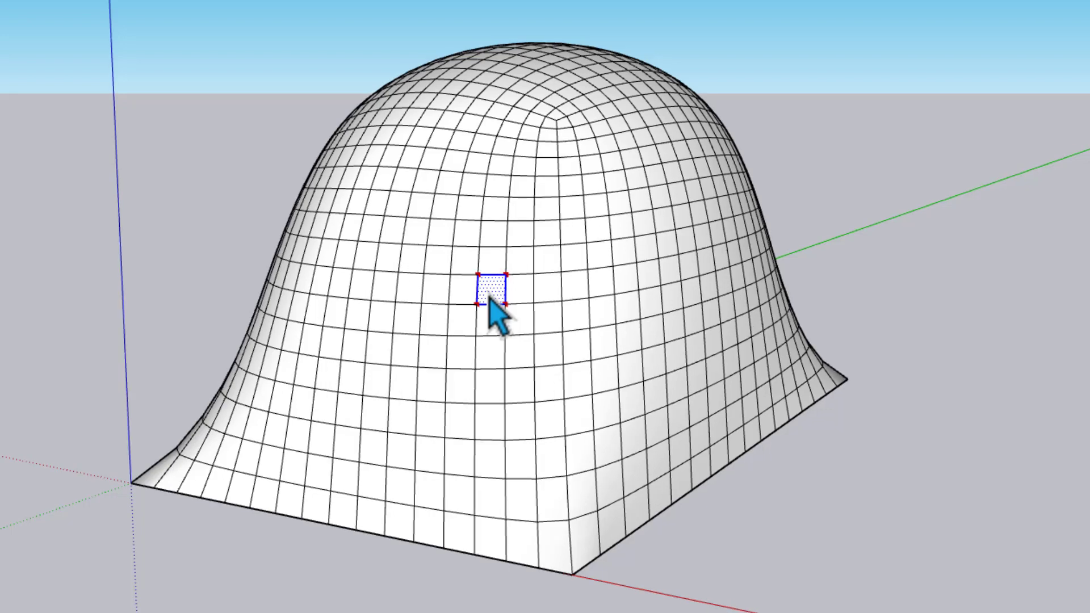
{"action": "triple_click", "coordinate": [490, 299]}
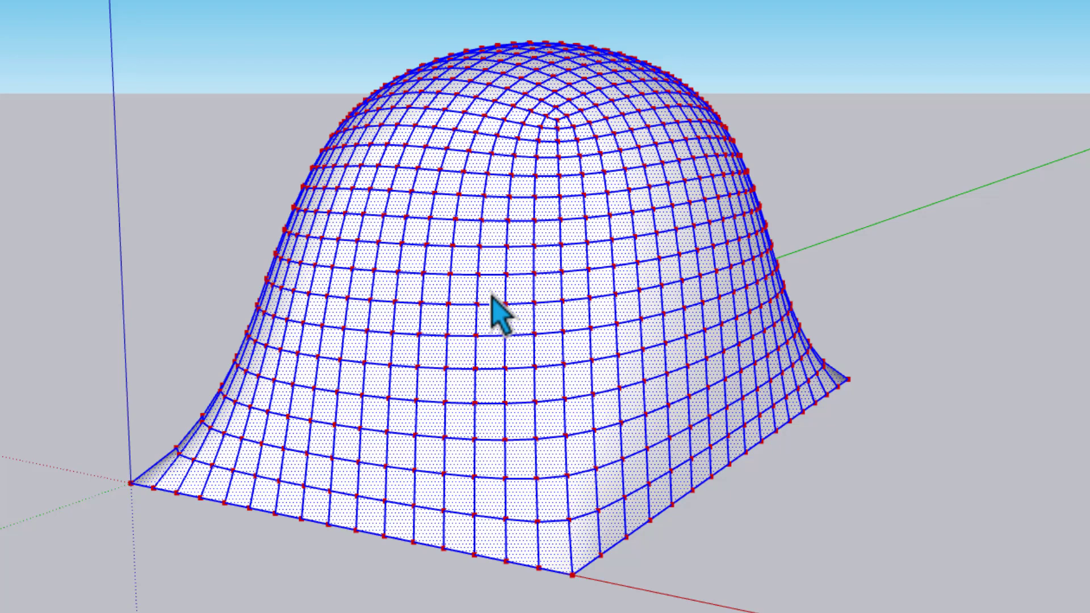
Step: Build a two-by-two block of faces near the dome's middle, adding and removing neighbours
{"action": "left_click", "coordinate": [492, 298]}
{"action": "left_click", "coordinate": [499, 267], "text": "shift"}
{"action": "left_click", "coordinate": [514, 265], "text": "shift"}
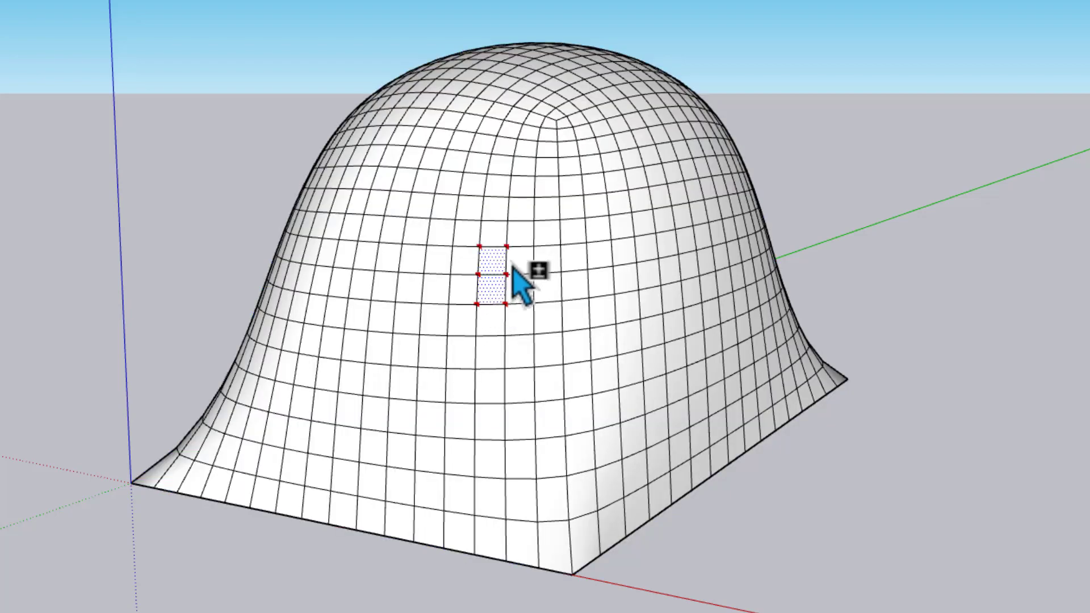
{"action": "left_click", "coordinate": [520, 298], "text": "shift"}
{"action": "left_click", "coordinate": [521, 238], "text": "shift"}
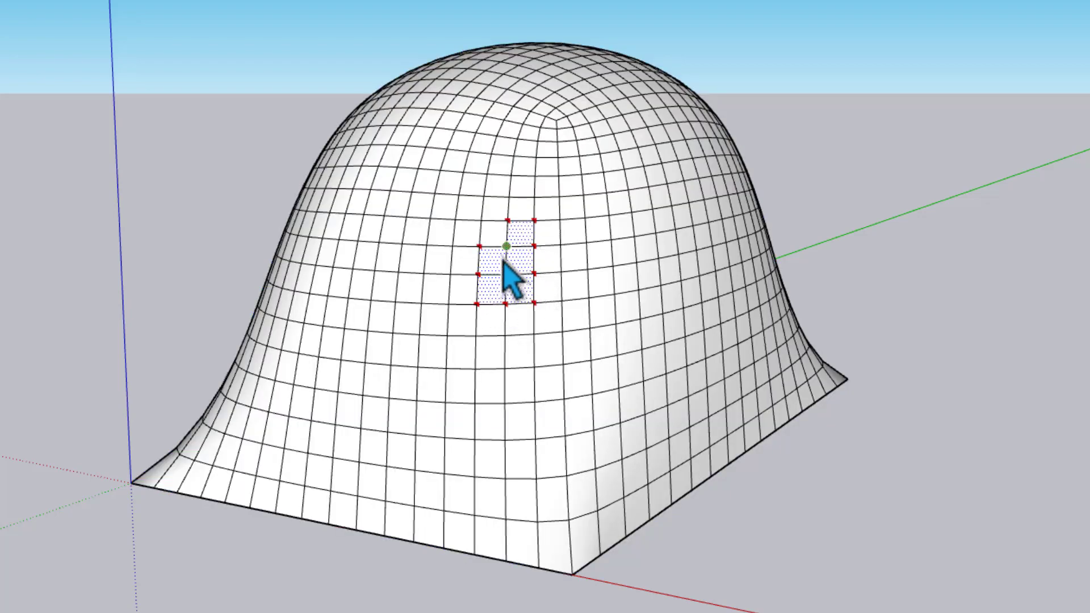
{"action": "left_click", "coordinate": [493, 244], "text": "shift"}
{"action": "left_click", "coordinate": [495, 215], "text": "shift"}
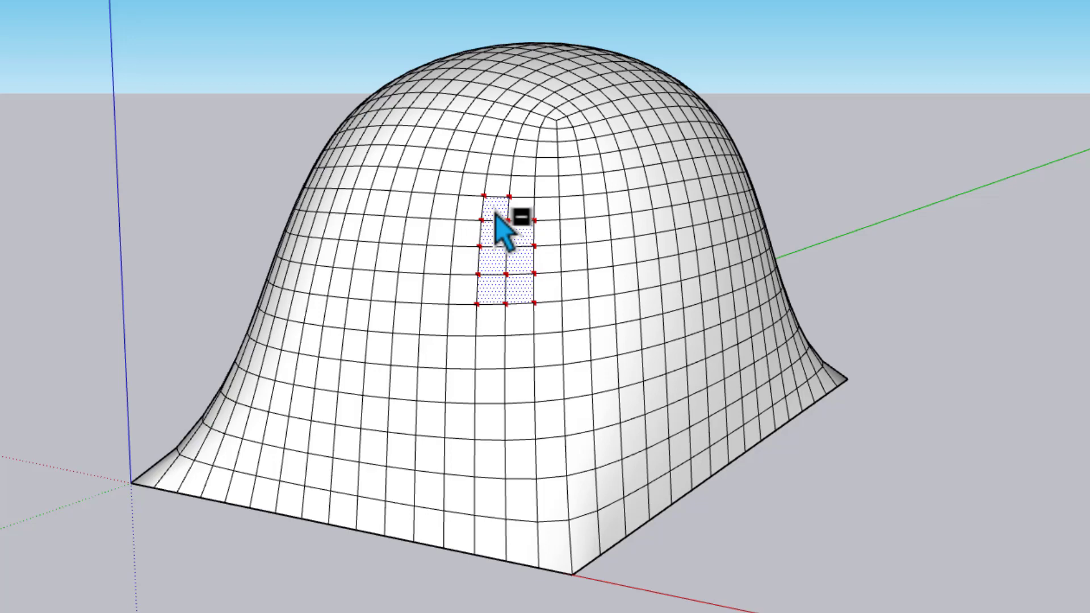
{"action": "left_click", "coordinate": [496, 215], "text": "ctrl+shift"}
{"action": "left_click", "coordinate": [502, 235], "text": "ctrl+shift"}
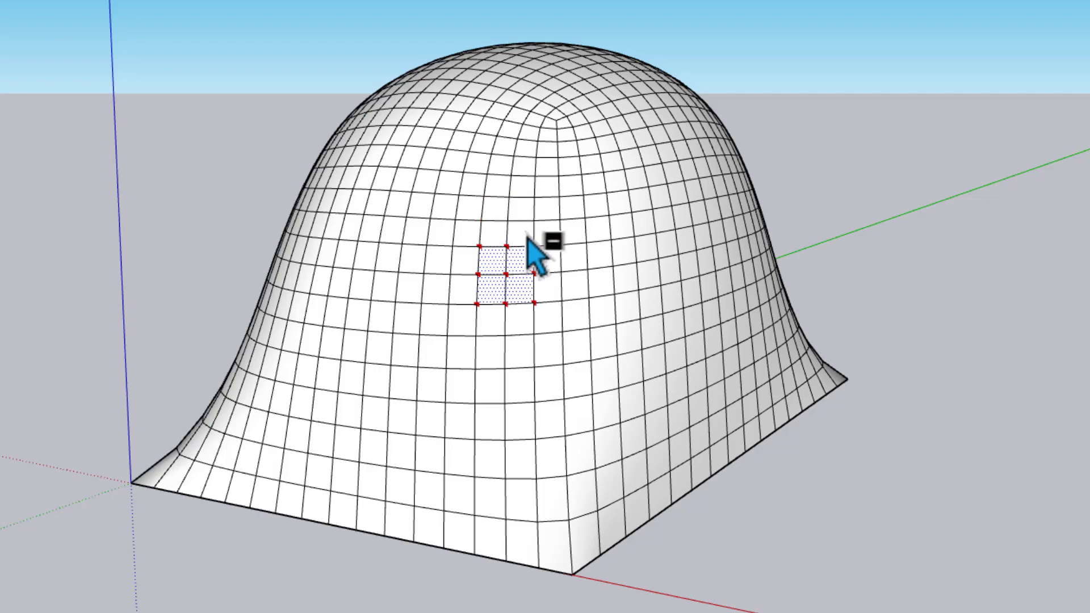
Step: Select four edges around one grid face, then clear them
{"action": "left_click", "coordinate": [522, 223]}
{"action": "left_click", "coordinate": [550, 220], "text": "shift"}
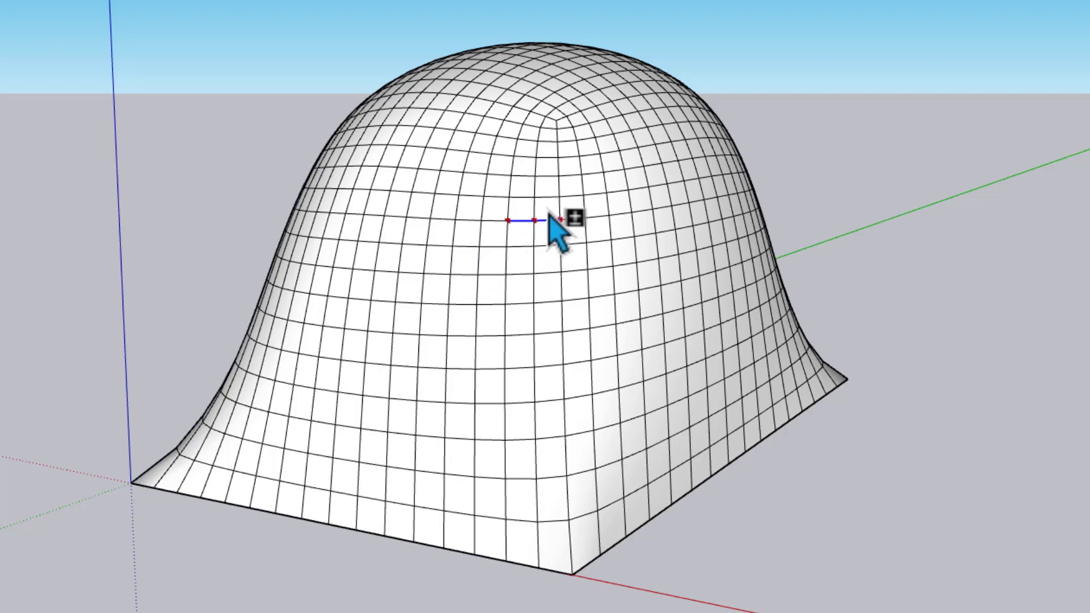
{"action": "left_click", "coordinate": [560, 208], "text": "shift"}
{"action": "left_click", "coordinate": [546, 197], "text": "shift"}
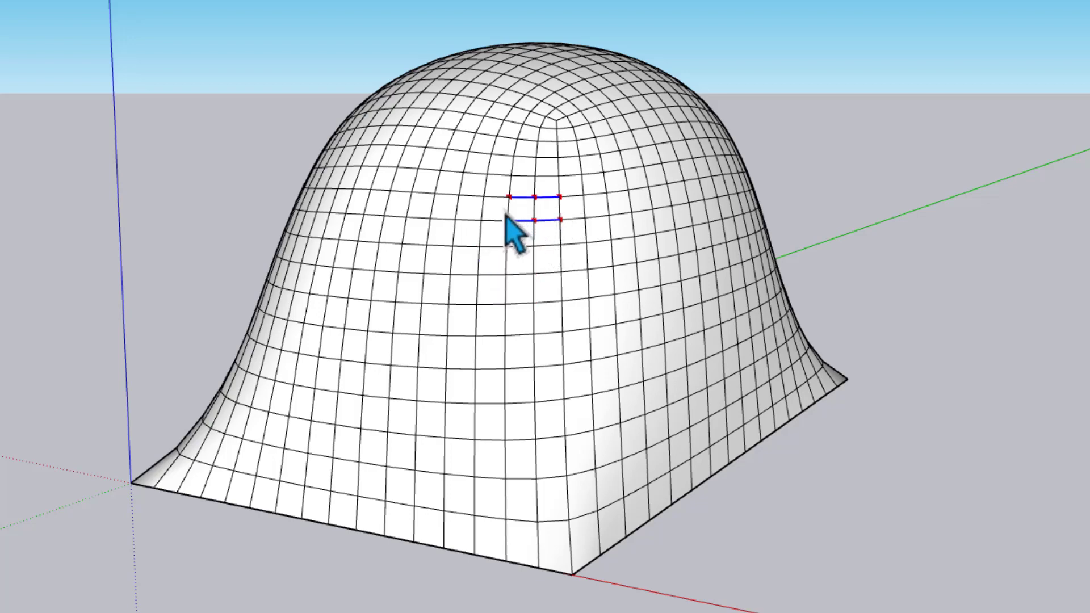
{"action": "key", "text": "Escape"}
Step: Select five mesh vertices around a grid face, then clear them
{"action": "left_click", "coordinate": [534, 246], "text": "ctrl"}
{"action": "left_click", "coordinate": [534, 274], "text": "ctrl"}
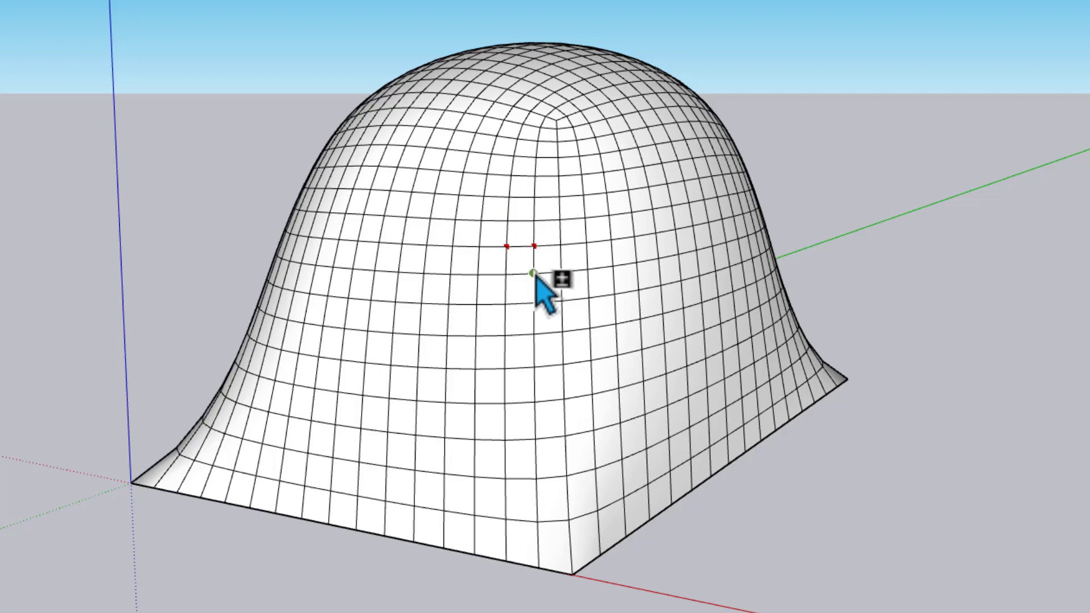
{"action": "left_click", "coordinate": [507, 274], "text": "ctrl"}
{"action": "left_click", "coordinate": [507, 303], "text": "ctrl"}
{"action": "left_click", "coordinate": [534, 303], "text": "ctrl"}
{"action": "left_click", "coordinate": [550, 307]}
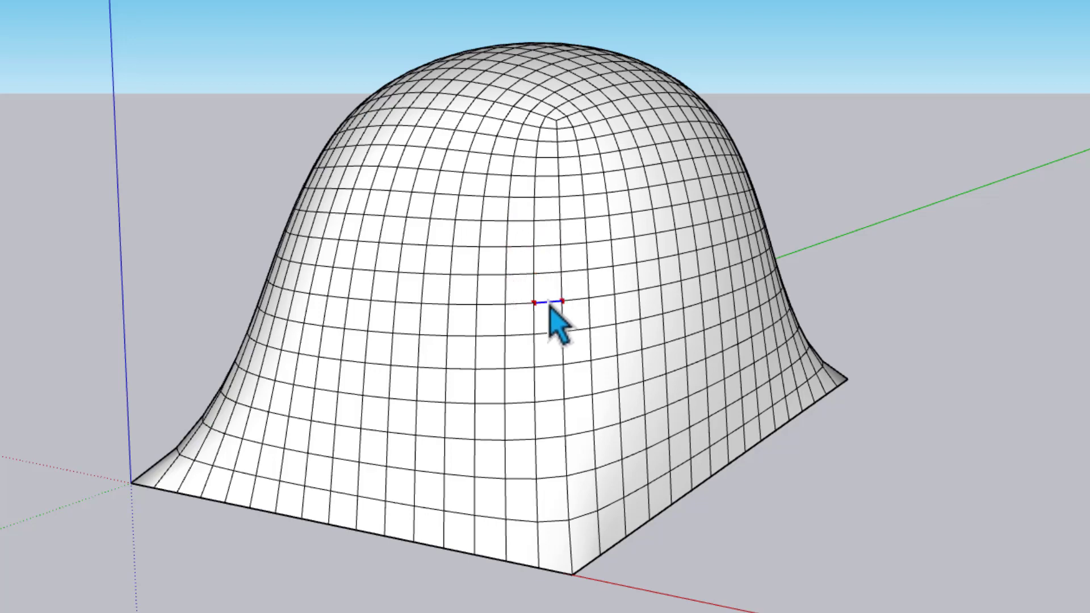
Step: Select a horizontal and a vertical edge loop, then clear the selection
{"action": "double_click", "coordinate": [550, 305]}
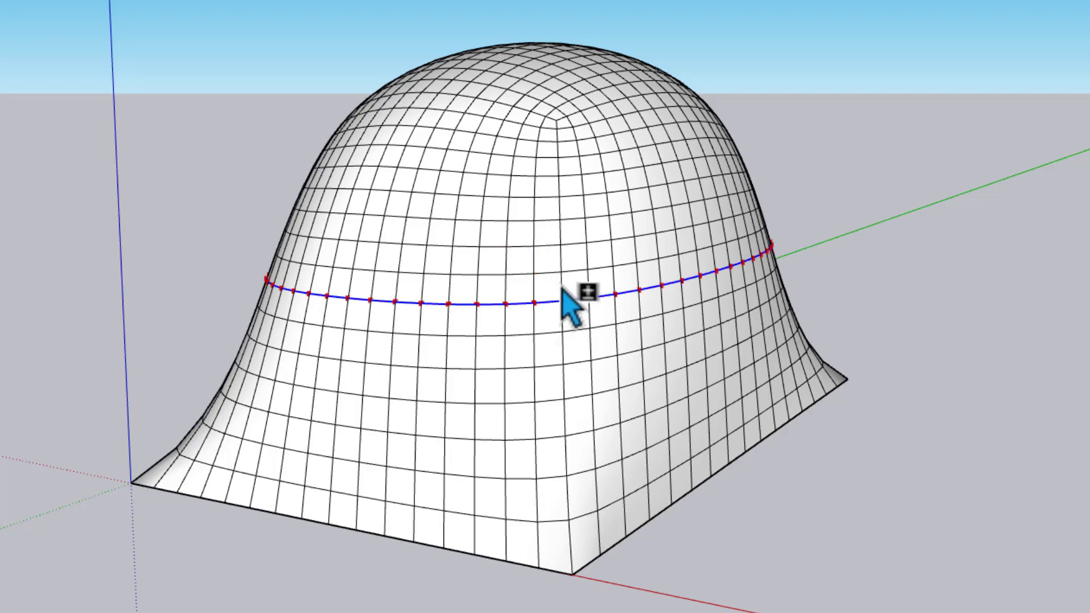
{"action": "double_click", "coordinate": [562, 287], "text": "ctrl"}
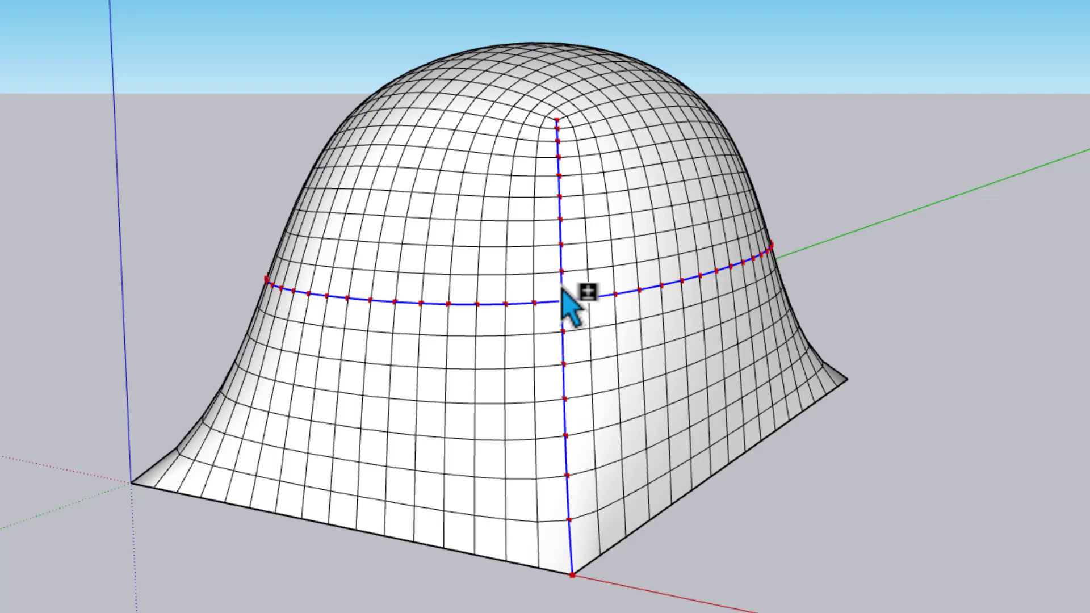
{"action": "left_click", "coordinate": [591, 290]}
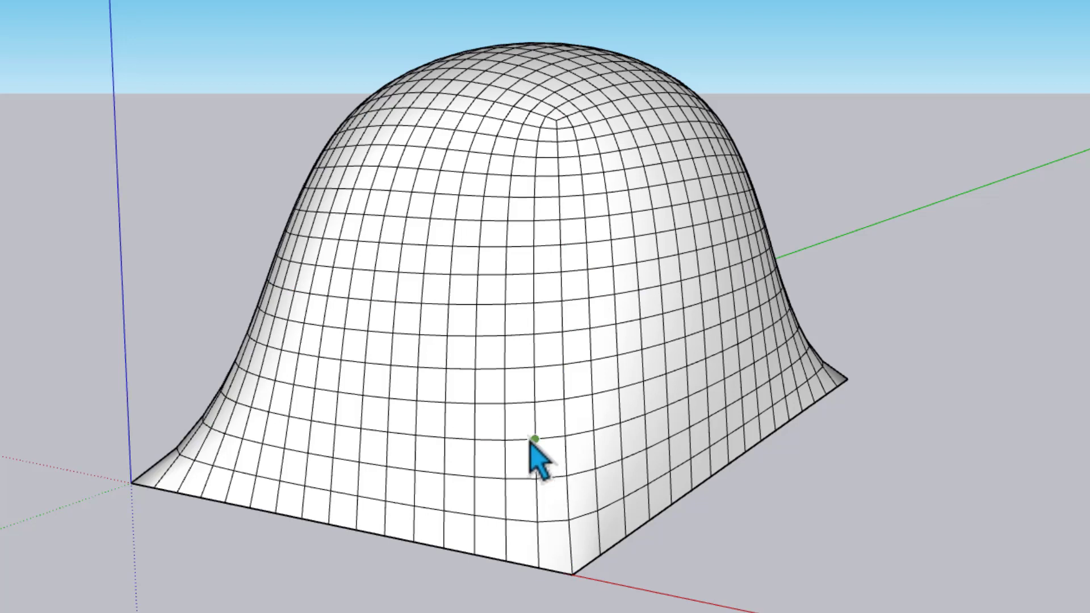
Step: Box-select front faces with standard selection and turn on X-ray view
{"action": "left_click_drag", "start_coordinate": [521, 435], "coordinate": [557, 433]}
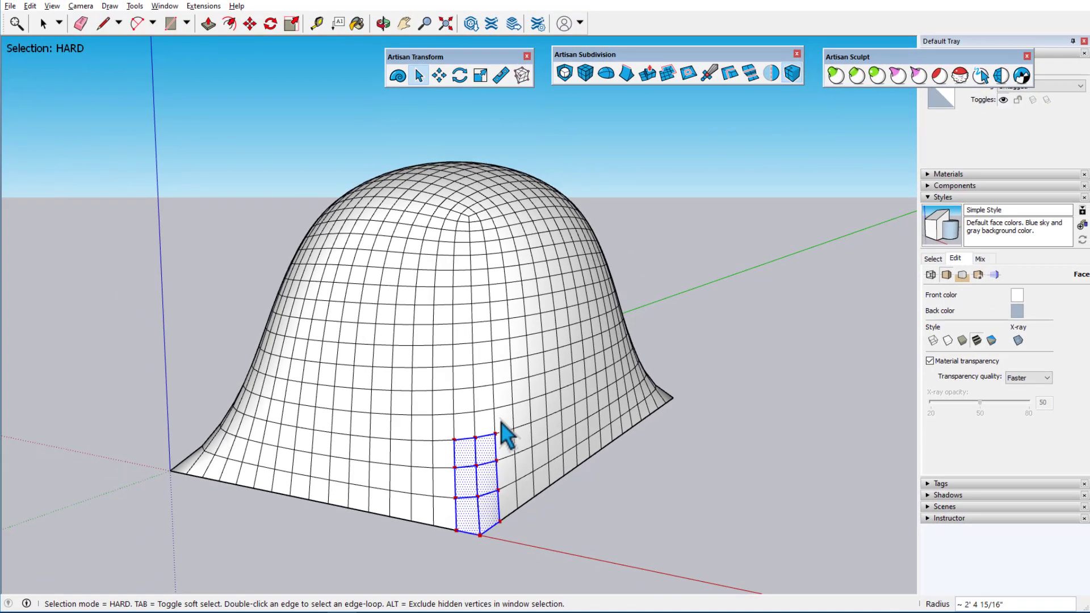
{"action": "key", "text": "Escape"}
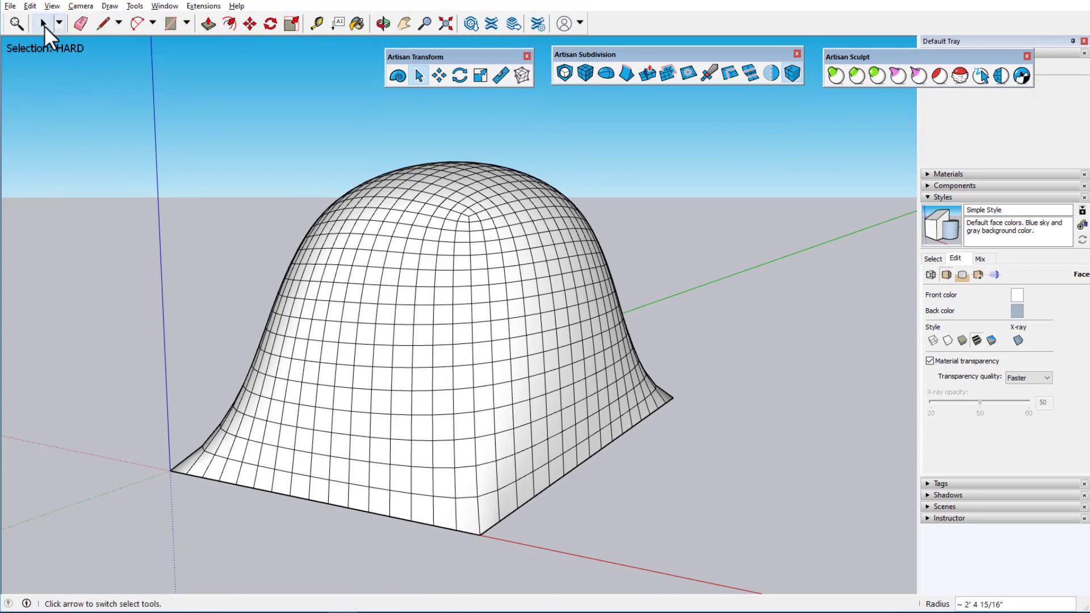
{"action": "left_click", "coordinate": [44, 24]}
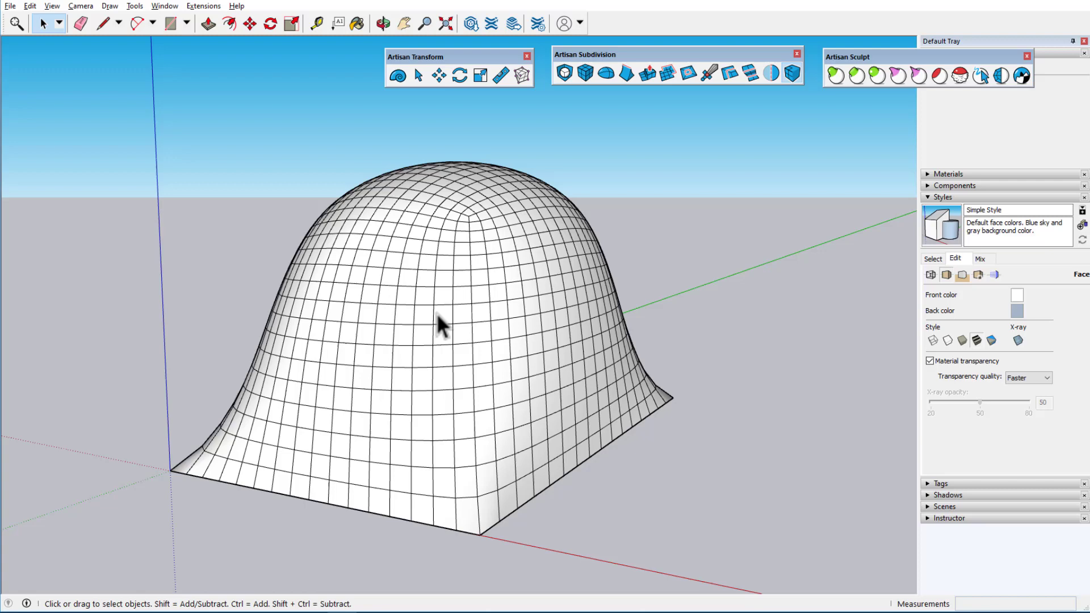
{"action": "left_click_drag", "start_coordinate": [438, 312], "coordinate": [578, 564]}
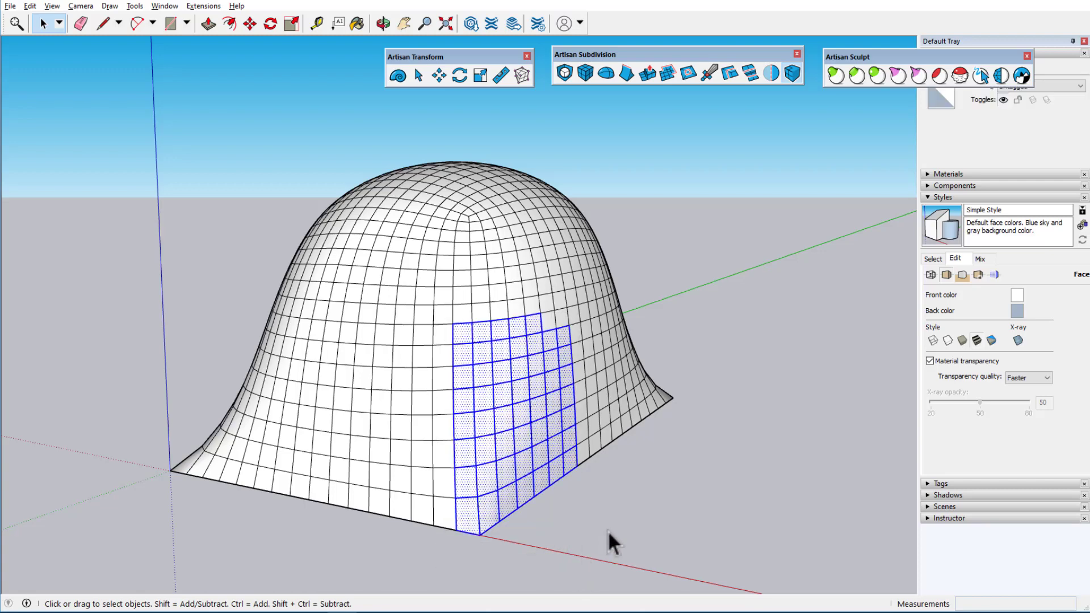
{"action": "left_click", "coordinate": [1017, 339]}
Step: Window-select dome vertices down to the base with Artisan, then turn X-ray off and deselect
{"action": "left_click", "coordinate": [485, 154]}
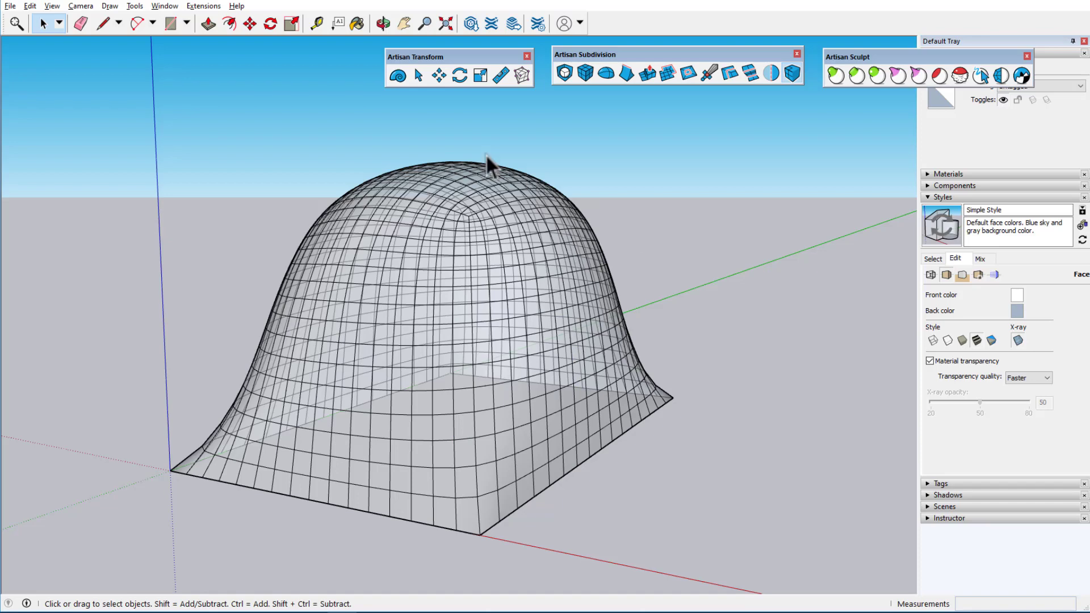
{"action": "left_click", "coordinate": [418, 75]}
{"action": "left_click_drag", "start_coordinate": [423, 340], "coordinate": [559, 536]}
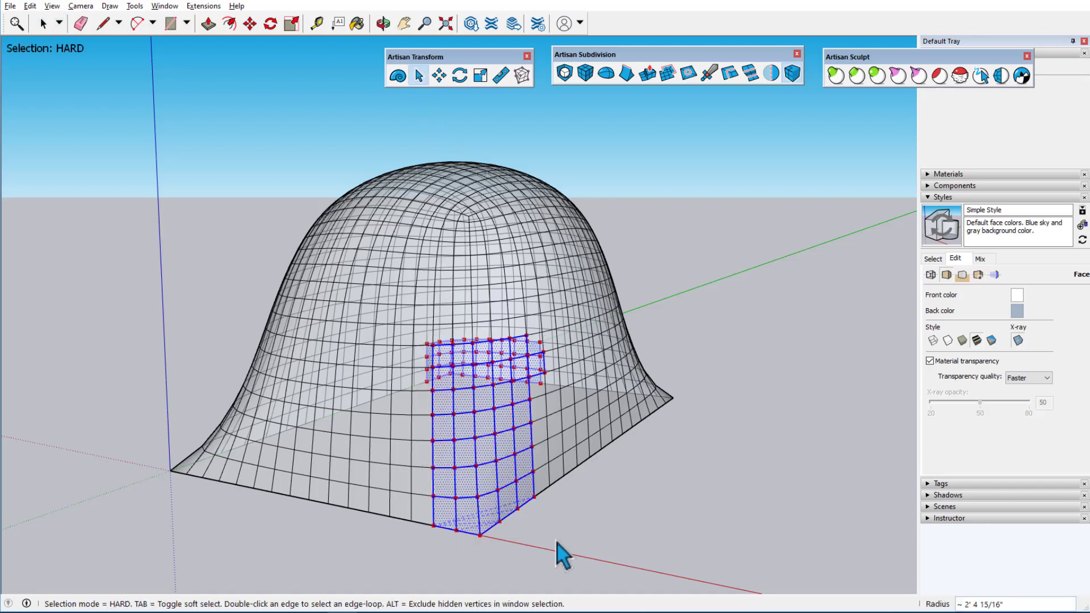
{"action": "left_click", "coordinate": [561, 519]}
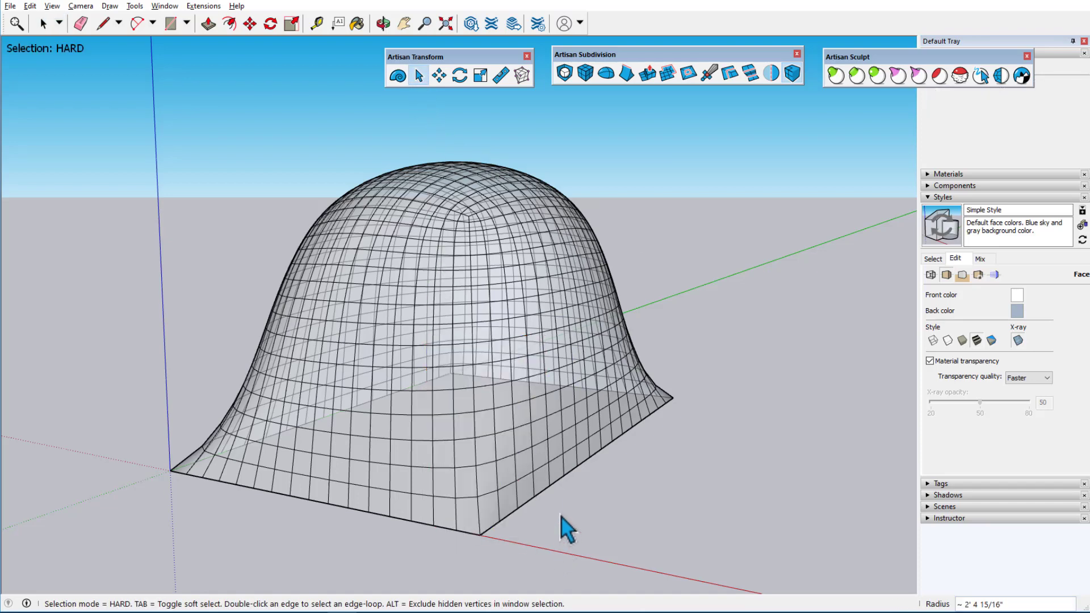
{"action": "left_click_drag", "start_coordinate": [410, 343], "coordinate": [533, 557]}
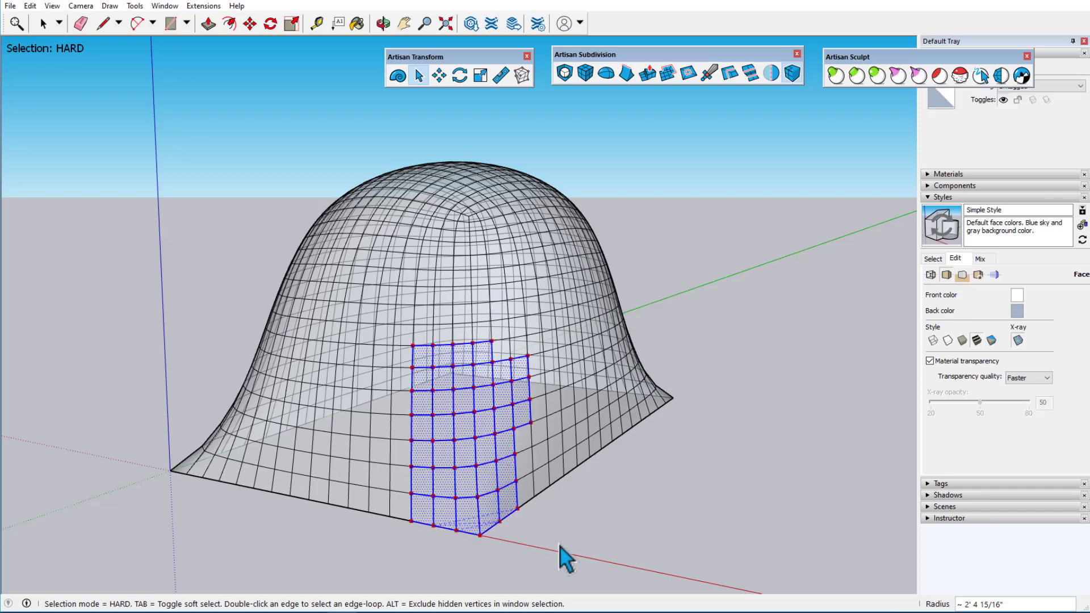
{"action": "left_click", "coordinate": [1016, 338]}
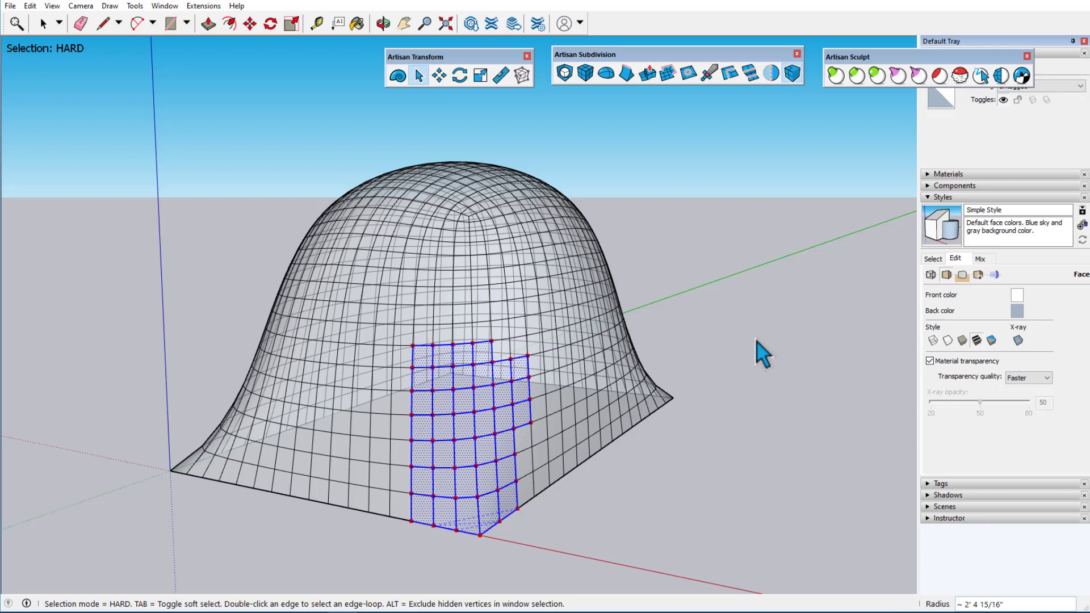
{"action": "left_click", "coordinate": [745, 342]}
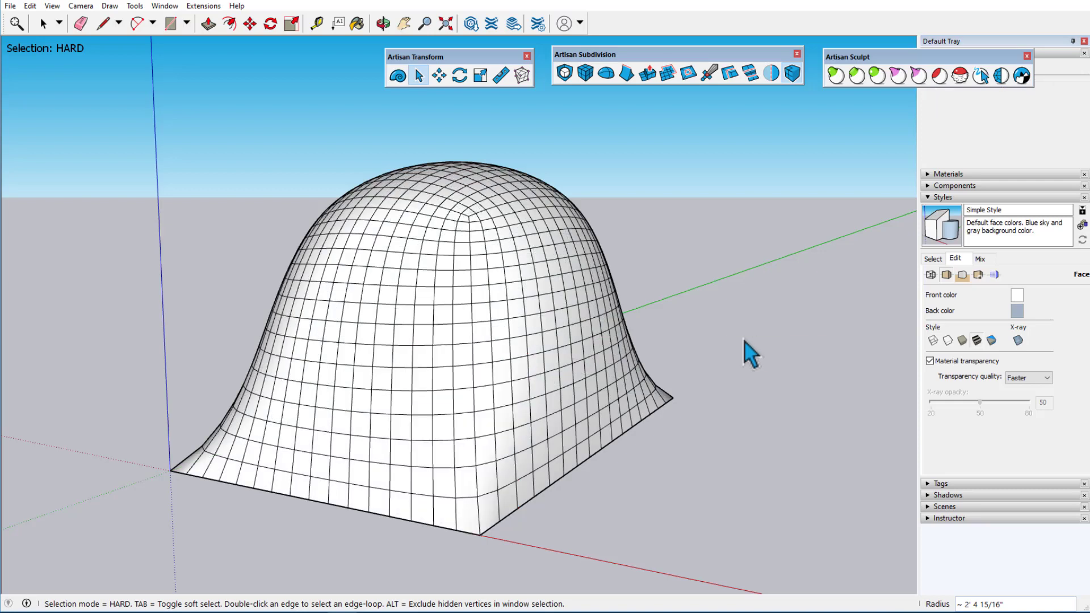
{"action": "right_click", "coordinate": [727, 339]}
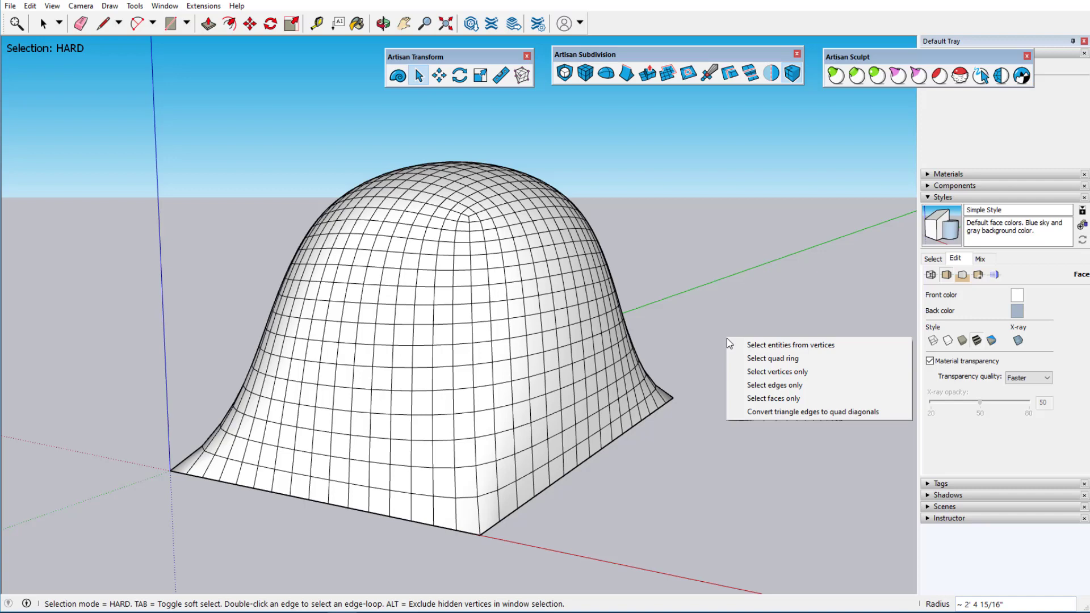
{"action": "left_click", "coordinate": [745, 343]}
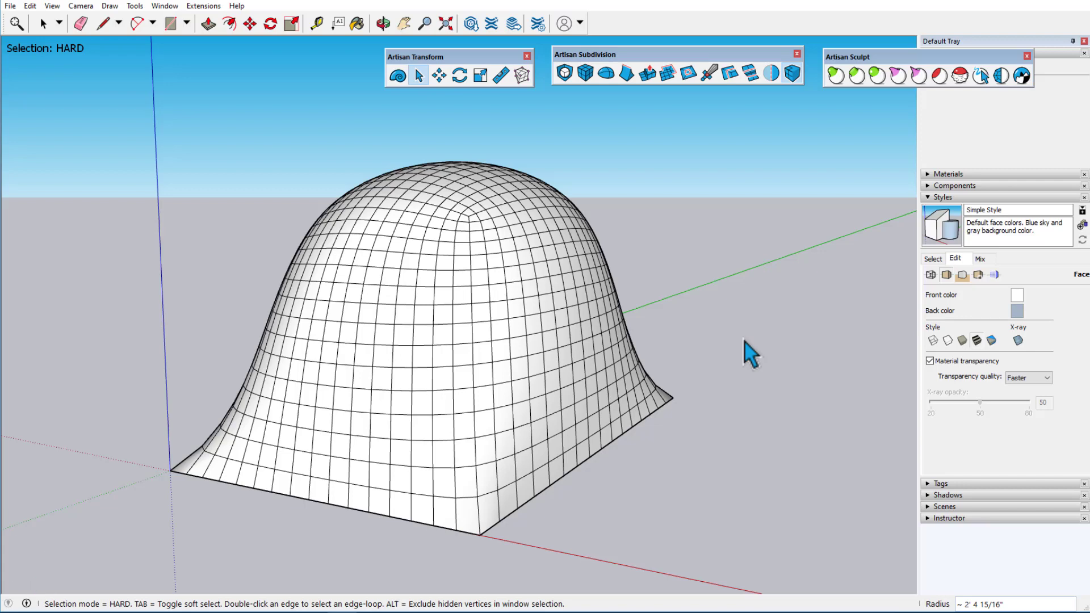
Step: Toggle soft selection, set a 1' 6" radius, enlarge it to about 2' 5", and pick a top vertex
{"action": "key", "text": "Tab"}
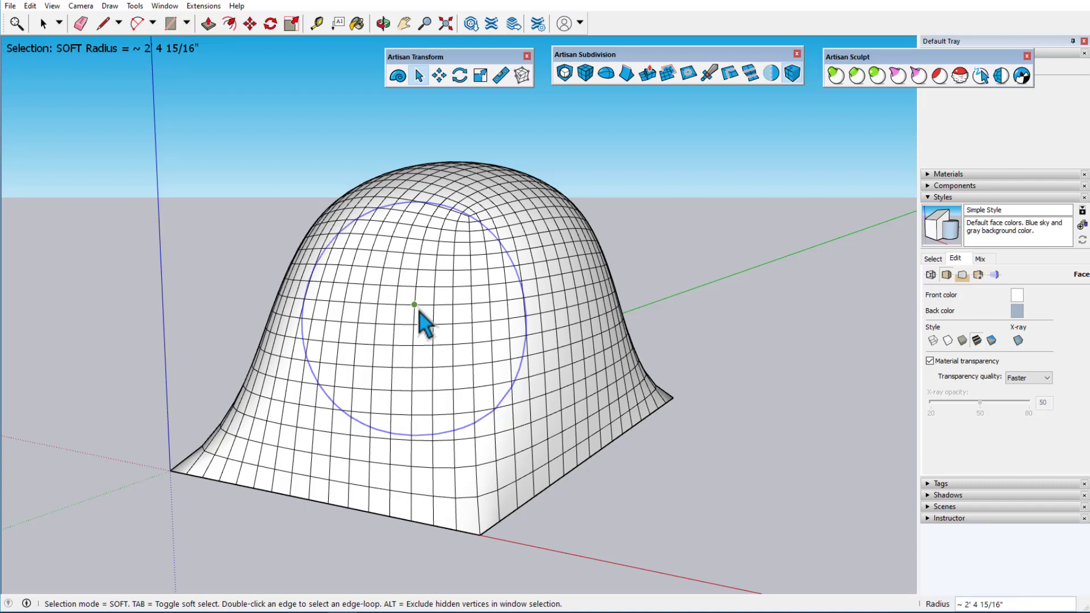
{"action": "type", "text": "1' 6\""}
{"action": "key", "text": "Return"}
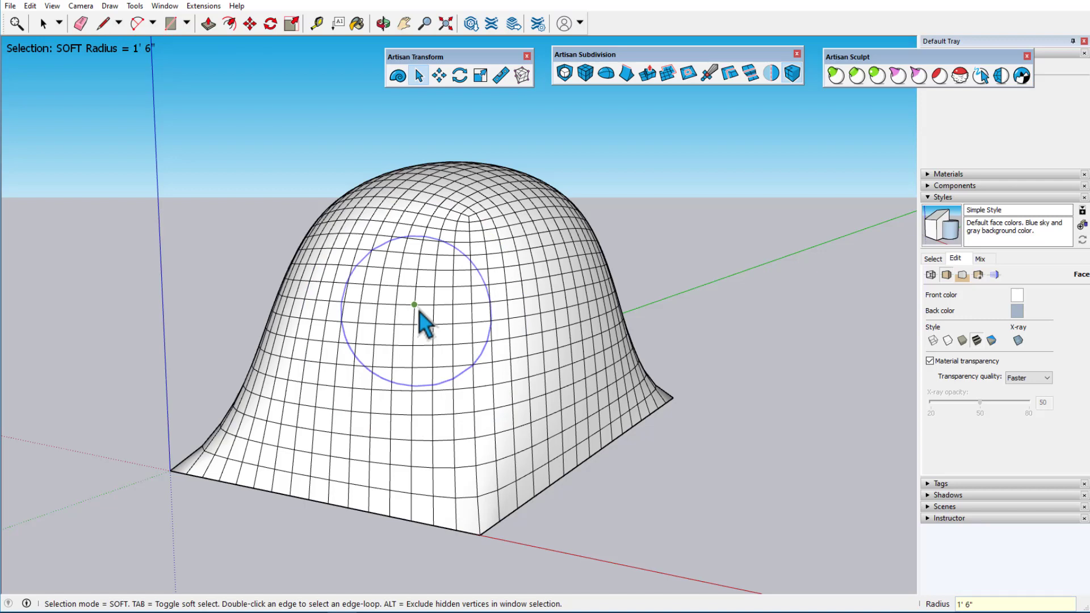
{"action": "scroll", "coordinate": [425, 325], "scroll_direction": "up", "scroll_amount": 6}
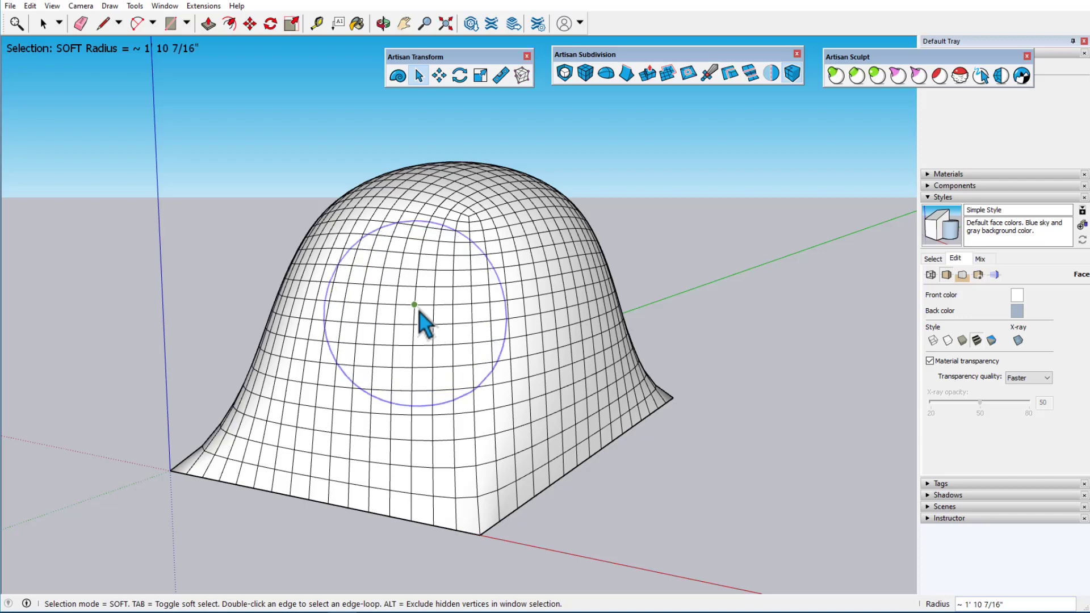
{"action": "scroll", "coordinate": [425, 324], "scroll_direction": "down", "scroll_amount": 5}
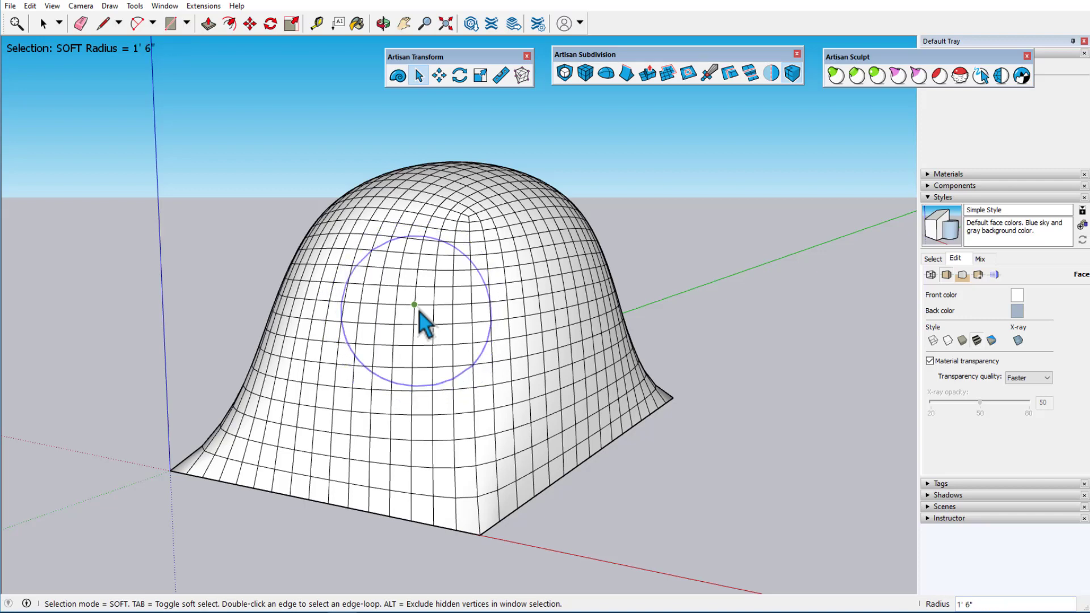
{"action": "scroll", "coordinate": [418, 311], "scroll_direction": "up", "scroll_amount": 4}
{"action": "scroll", "coordinate": [414, 281], "scroll_direction": "down", "scroll_amount": 4}
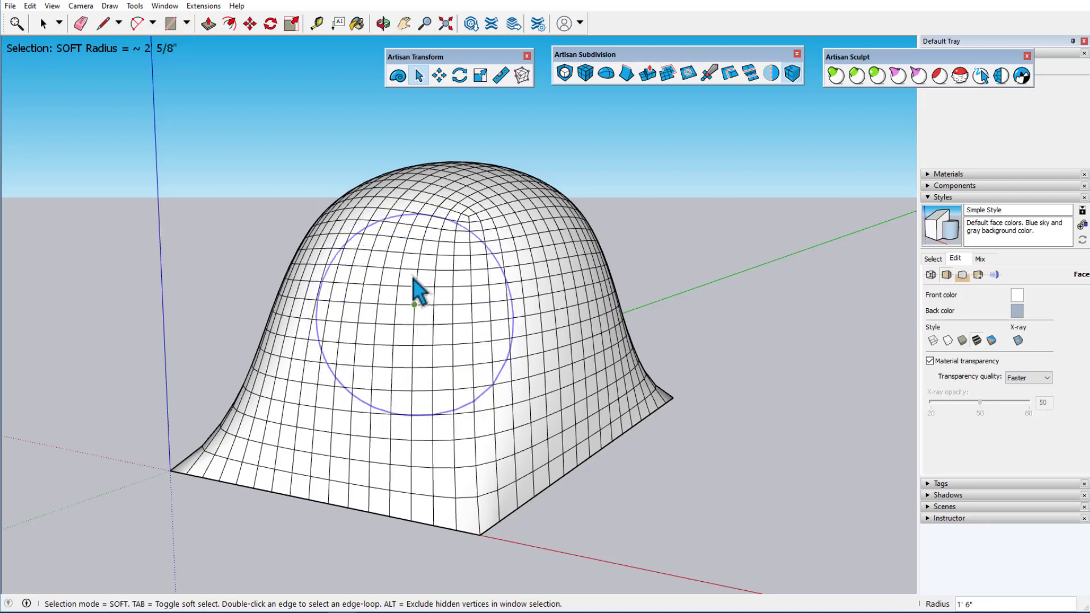
{"action": "scroll", "coordinate": [418, 303], "scroll_direction": "up", "scroll_amount": 5}
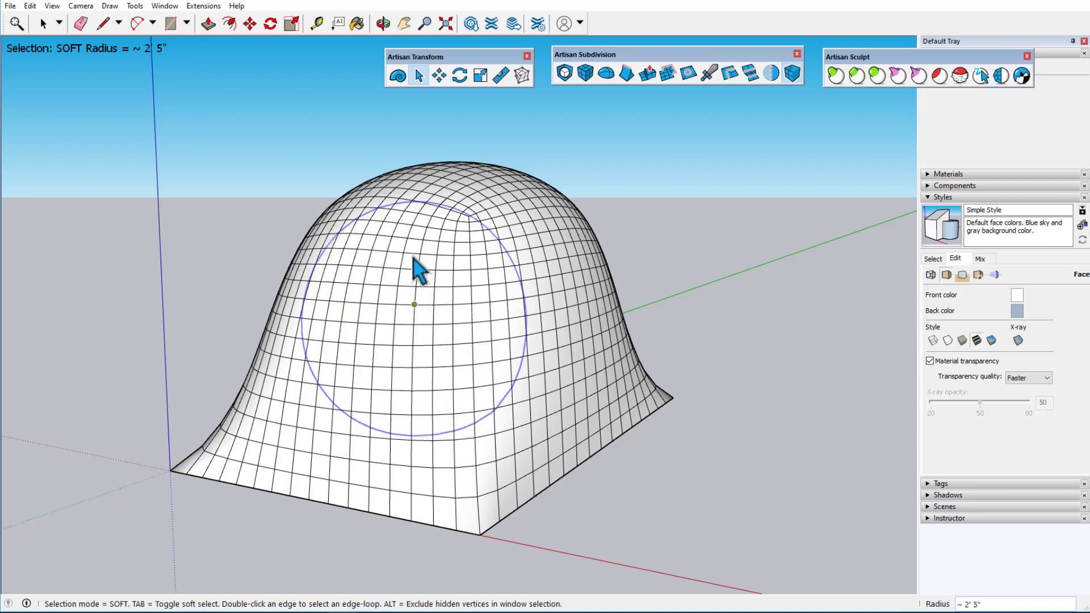
{"action": "left_click", "coordinate": [459, 269]}
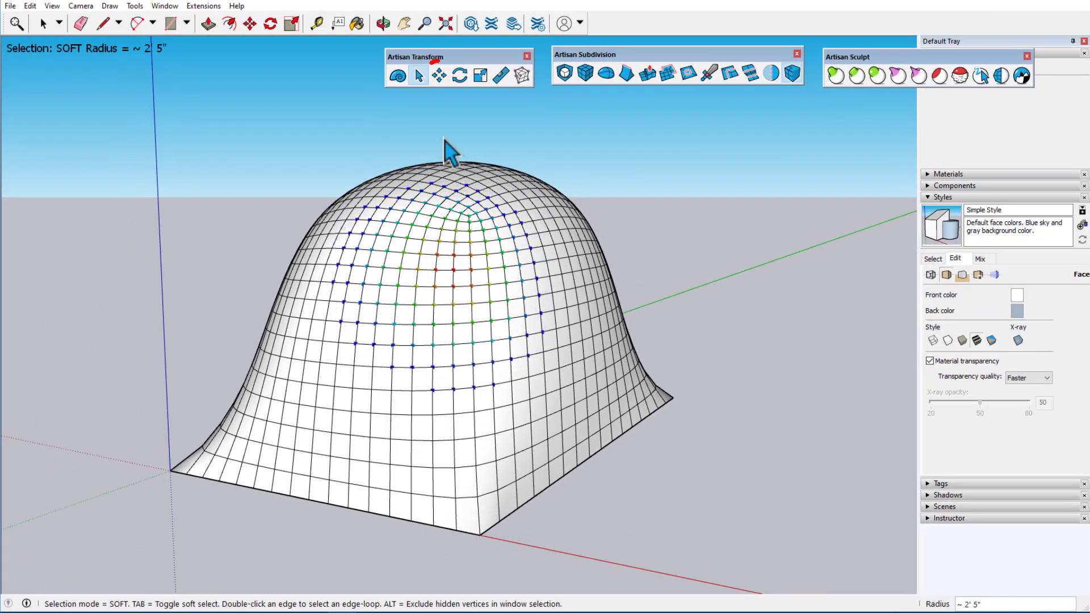
Step: Soft-move the dome's top about 1' 11 3/4" up and right into an overhang
{"action": "left_click", "coordinate": [439, 75]}
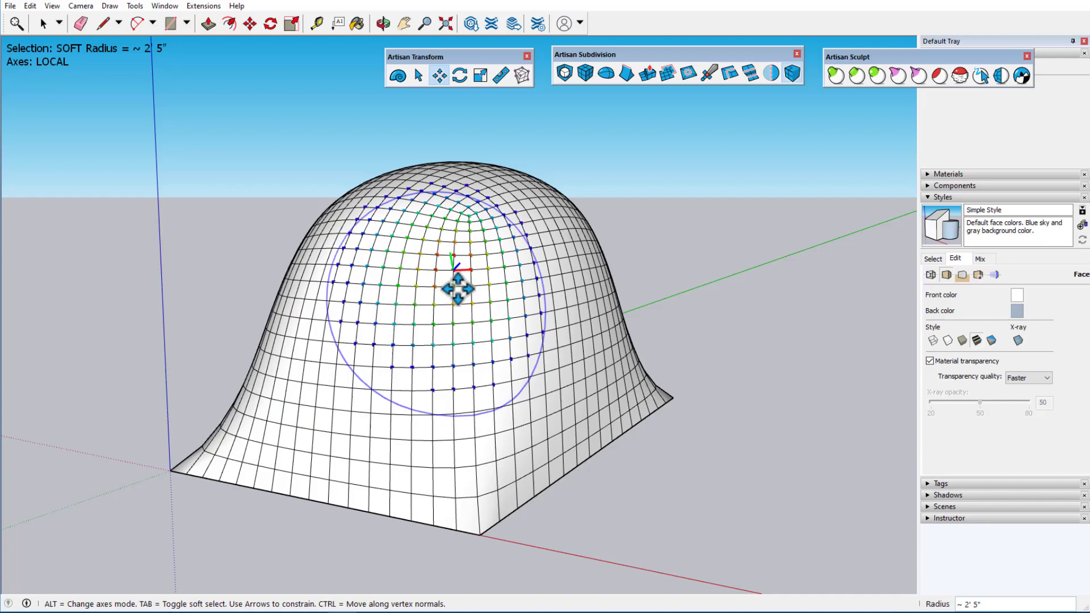
{"action": "key", "text": "o"}
{"action": "left_click_drag", "start_coordinate": [470, 275], "coordinate": [574, 236]}
{"action": "middle_click_drag", "start_coordinate": [573, 236], "coordinate": [658, 287]}
{"action": "left_click_drag", "start_coordinate": [657, 288], "coordinate": [708, 203]}
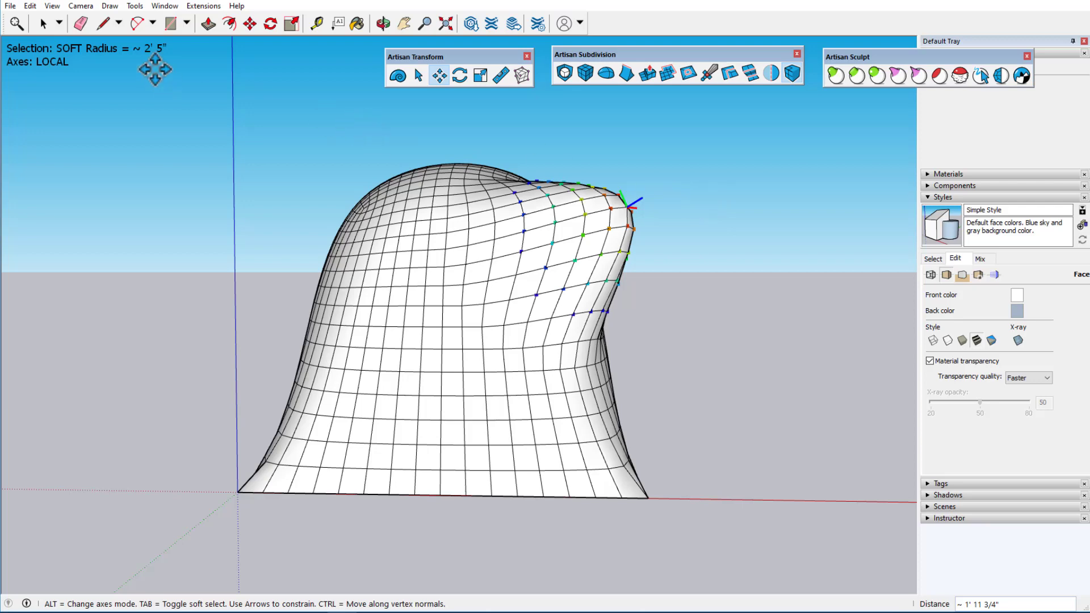
Step: Show the mesh's hidden geometry, then hide it again
{"action": "left_click", "coordinate": [53, 7]}
{"action": "left_click", "coordinate": [71, 51]}
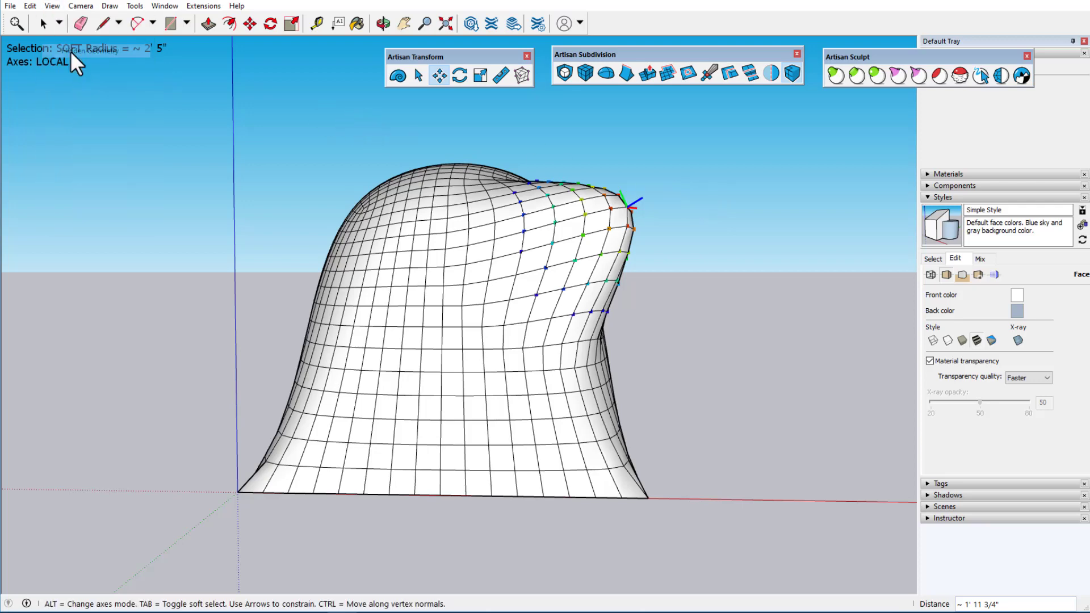
{"action": "left_click", "coordinate": [52, 6]}
{"action": "left_click", "coordinate": [70, 51]}
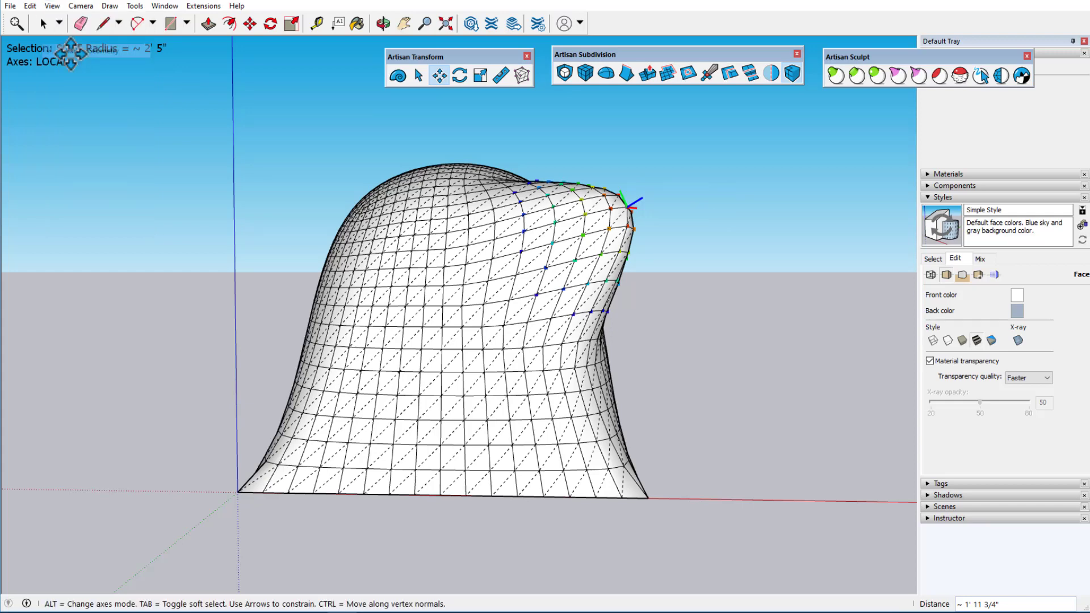
Step: With VIEW move axes, drag the soft selection to fold the dome deeply
{"action": "key", "text": "alt"}
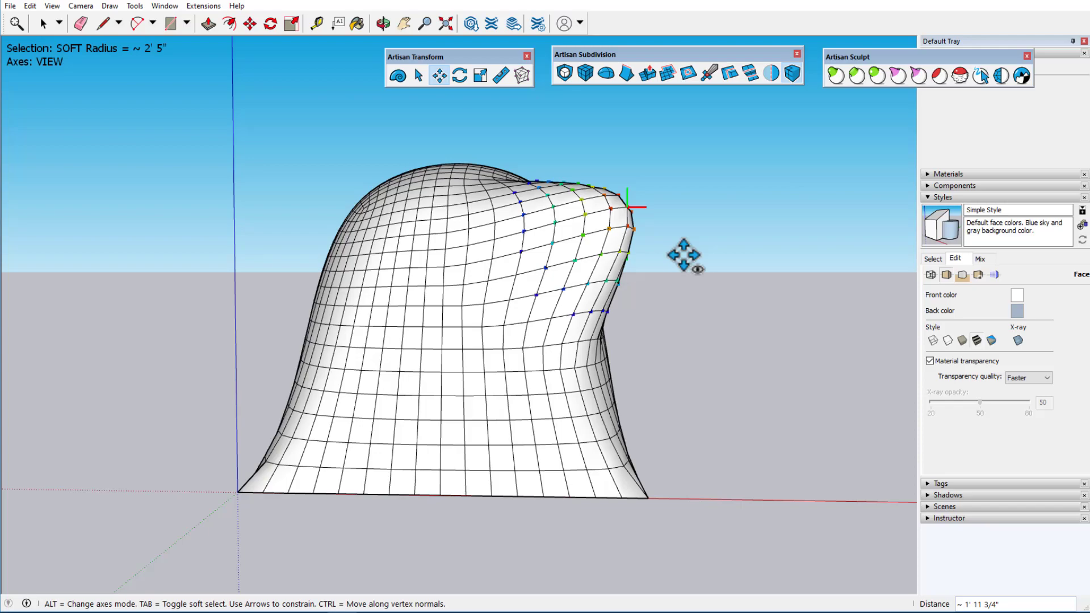
{"action": "mouse_move", "coordinate": [684, 256]}
{"action": "middle_mouse_down"}
{"action": "mouse_move", "coordinate": [494, 365]}
{"action": "mouse_move", "coordinate": [560, 288]}
{"action": "middle_mouse_up"}
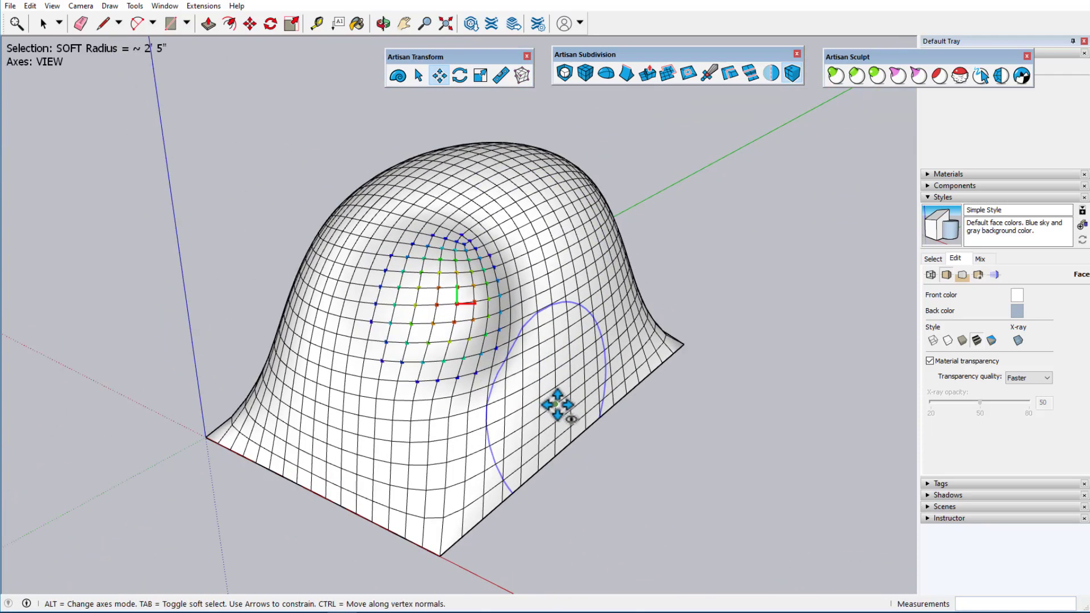
{"action": "middle_click_drag", "start_coordinate": [556, 404], "coordinate": [480, 372]}
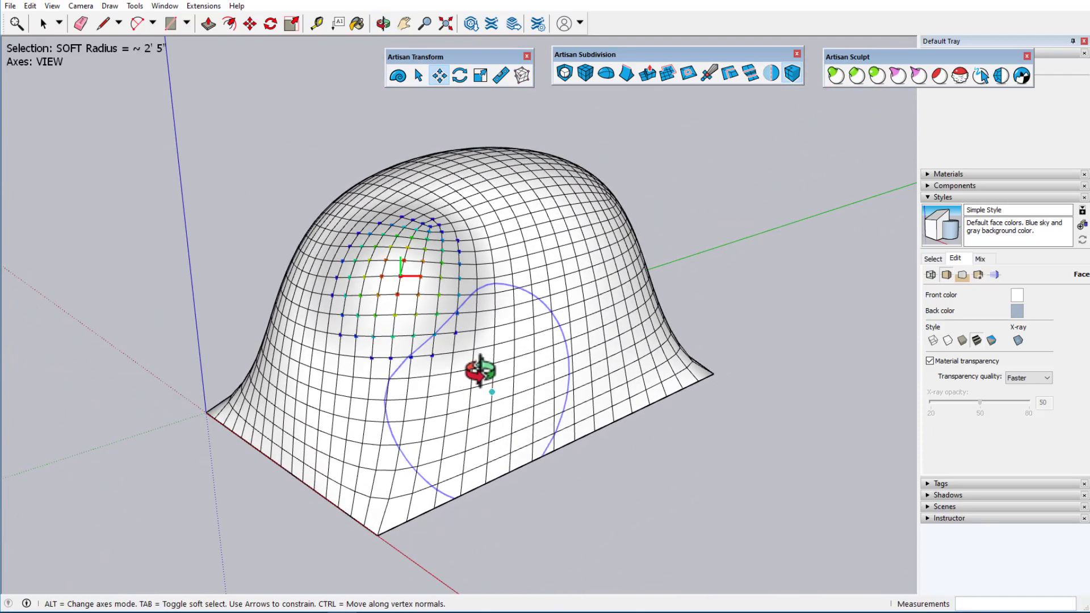
{"action": "left_click_drag", "start_coordinate": [482, 376], "coordinate": [591, 480]}
Step: Switch to WORLD axes and pull vertices up into a raised peak on the left
{"action": "key", "text": "alt"}
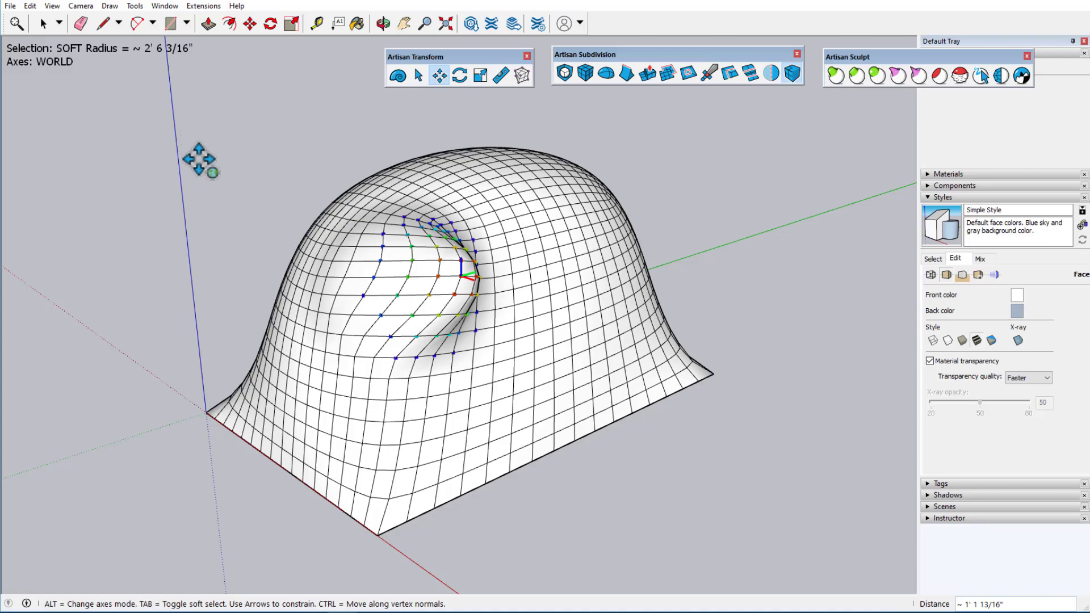
{"action": "middle_click_drag", "start_coordinate": [236, 178], "coordinate": [40, 192]}
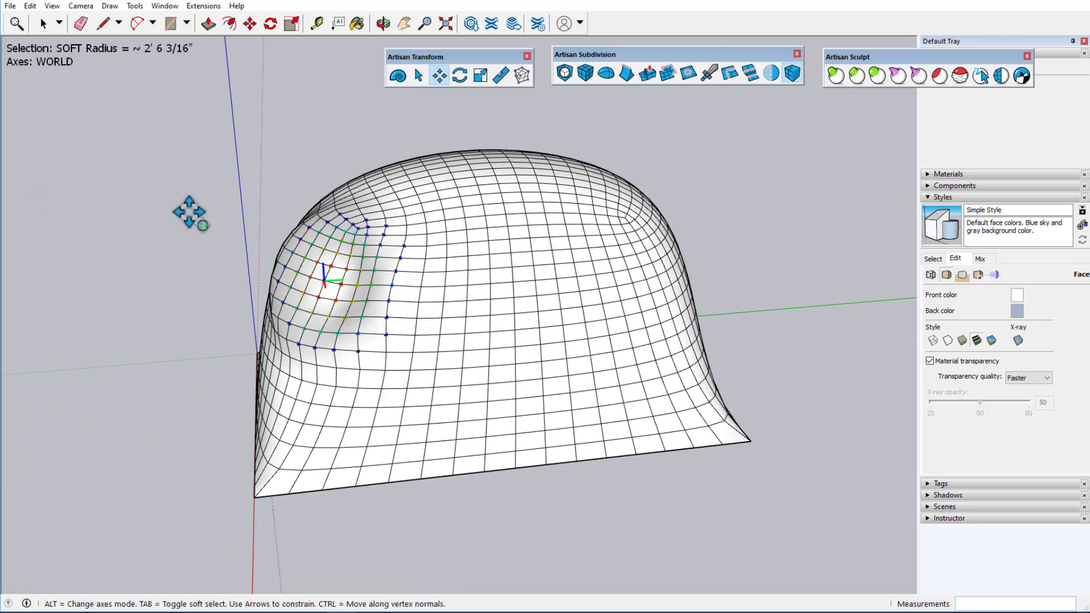
{"action": "left_click_drag", "start_coordinate": [185, 236], "coordinate": [188, 196]}
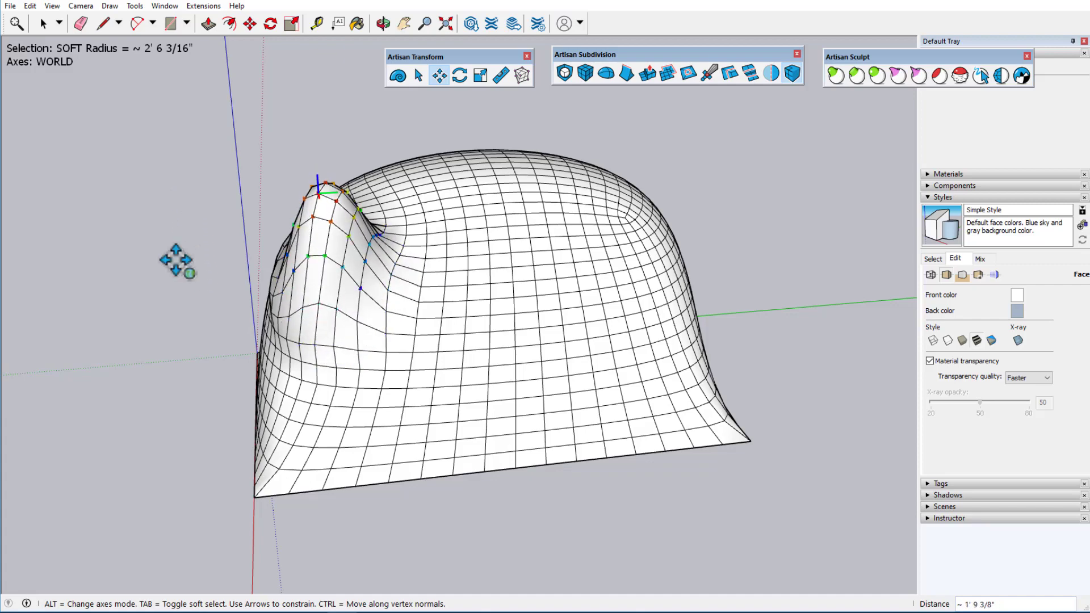
{"action": "middle_click_drag", "start_coordinate": [178, 258], "coordinate": [216, 287]}
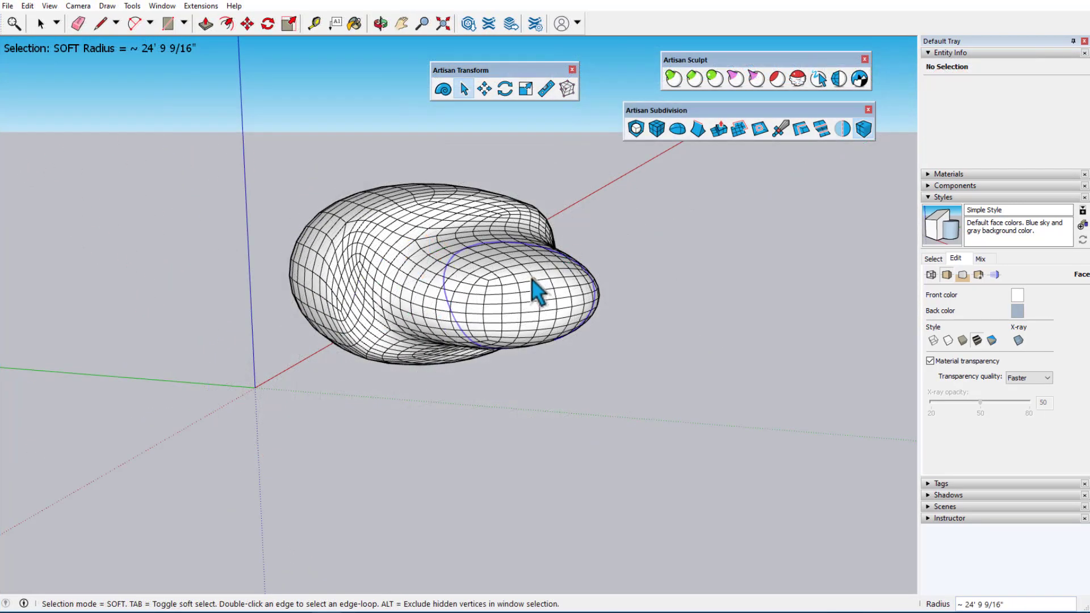
Step: Soft-select the rounded tip and try a view-aligned rotation, then cancel it
{"action": "left_click", "coordinate": [532, 281]}
{"action": "left_click", "coordinate": [506, 90]}
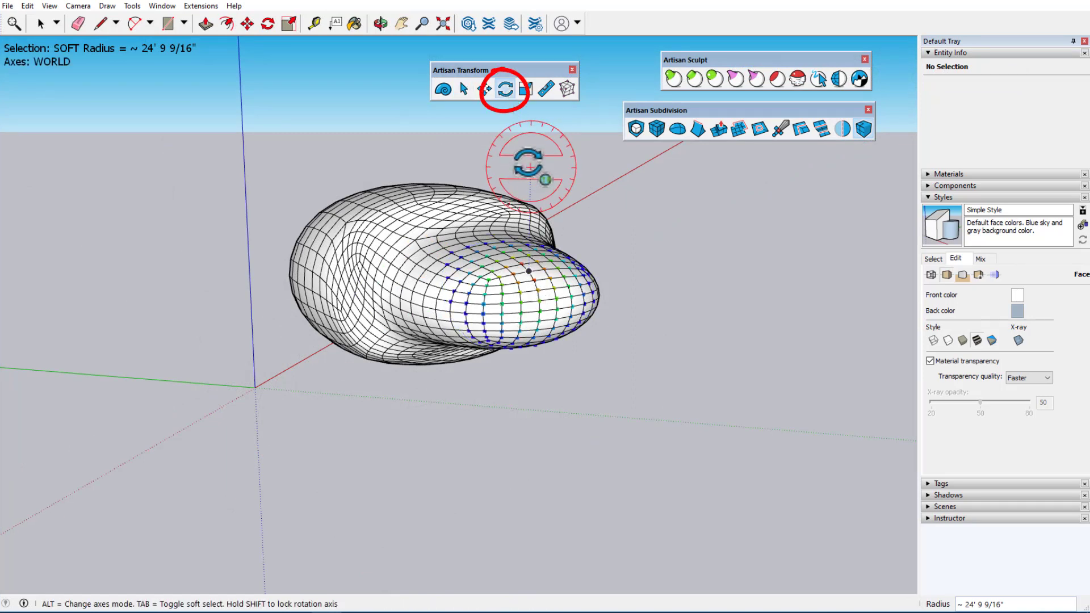
{"action": "scroll", "coordinate": [528, 166], "scroll_direction": "up", "scroll_amount": 4}
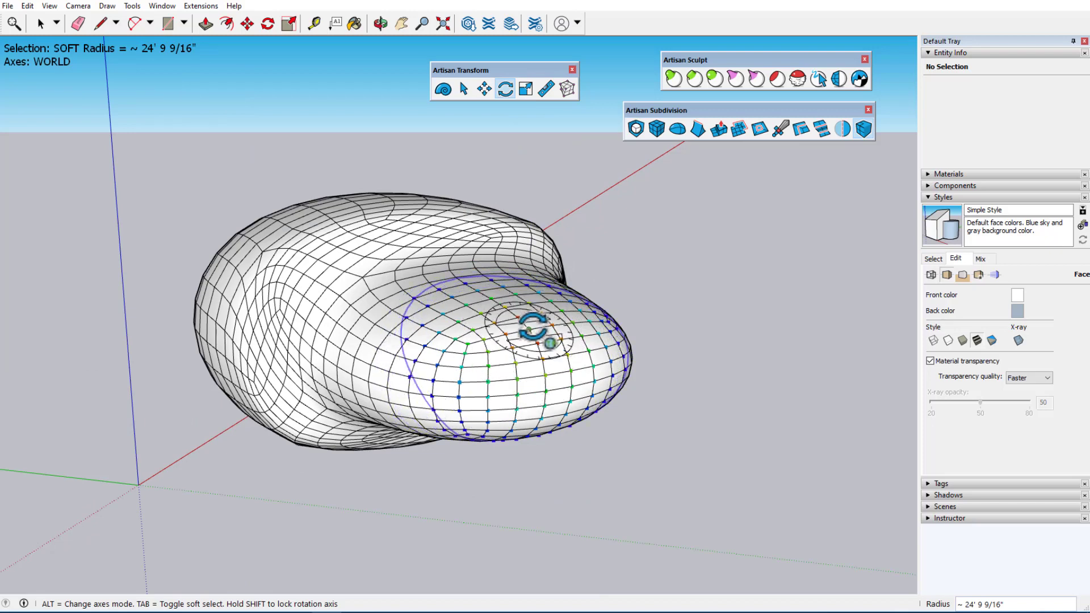
{"action": "key", "text": "alt"}
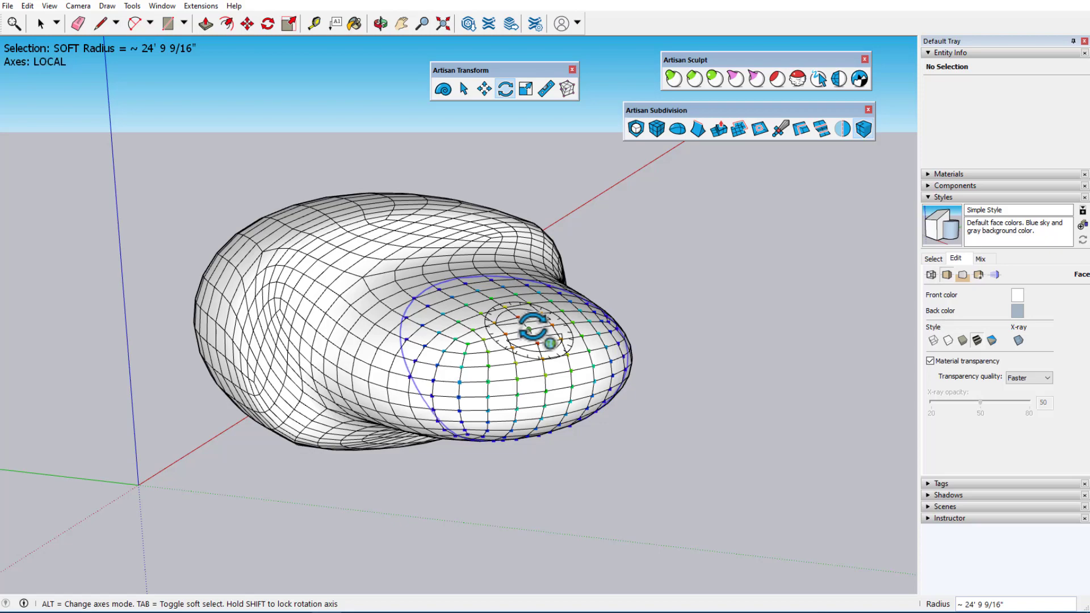
{"action": "key", "text": "alt"}
{"action": "middle_click_drag", "start_coordinate": [537, 354], "coordinate": [639, 318]}
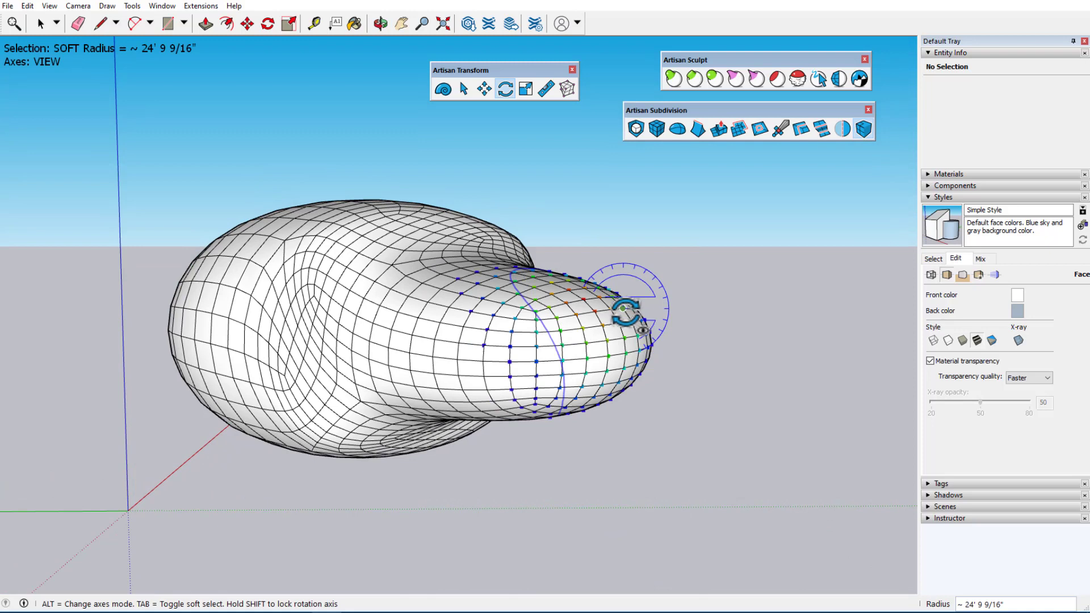
{"action": "left_click", "coordinate": [622, 321]}
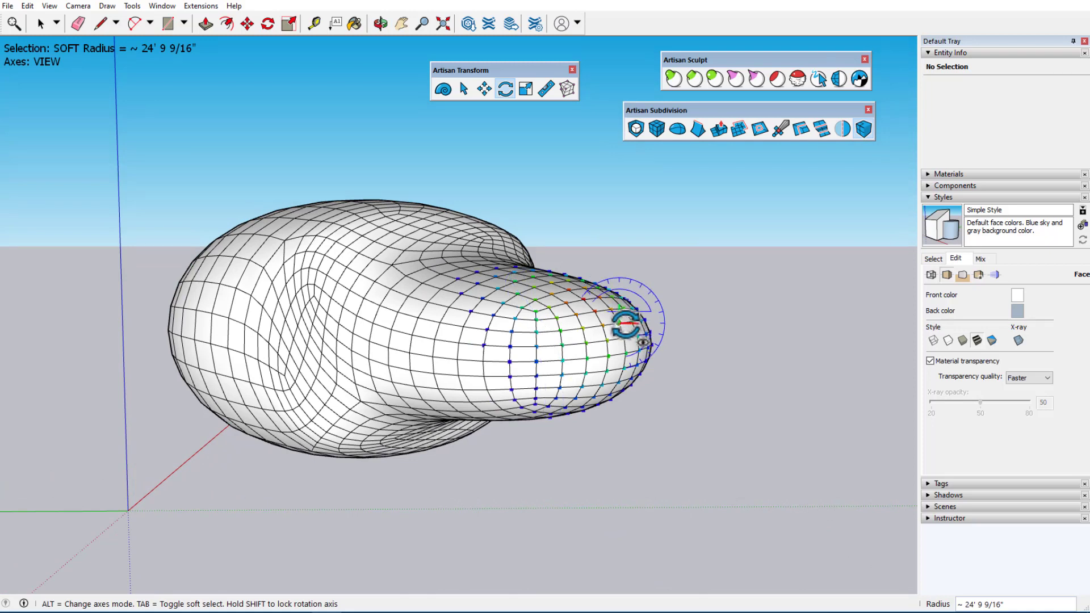
{"action": "left_click", "coordinate": [720, 322]}
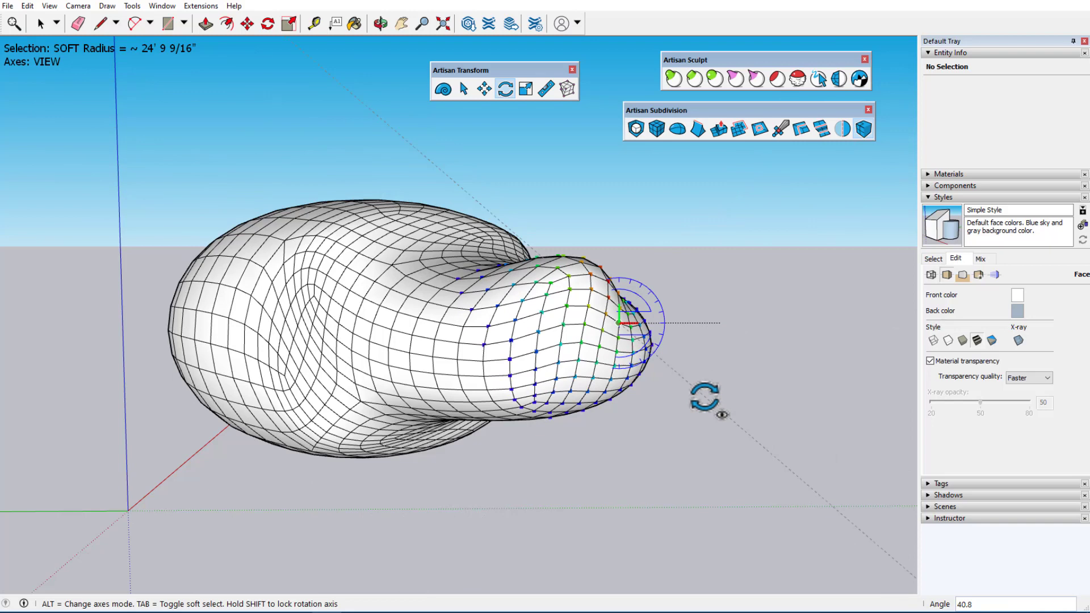
{"action": "key", "text": "Escape"}
Step: Rotate the tip 36.8° about local axes, then rotate it again about world axes
{"action": "key", "text": "alt"}
{"action": "key", "text": "alt"}
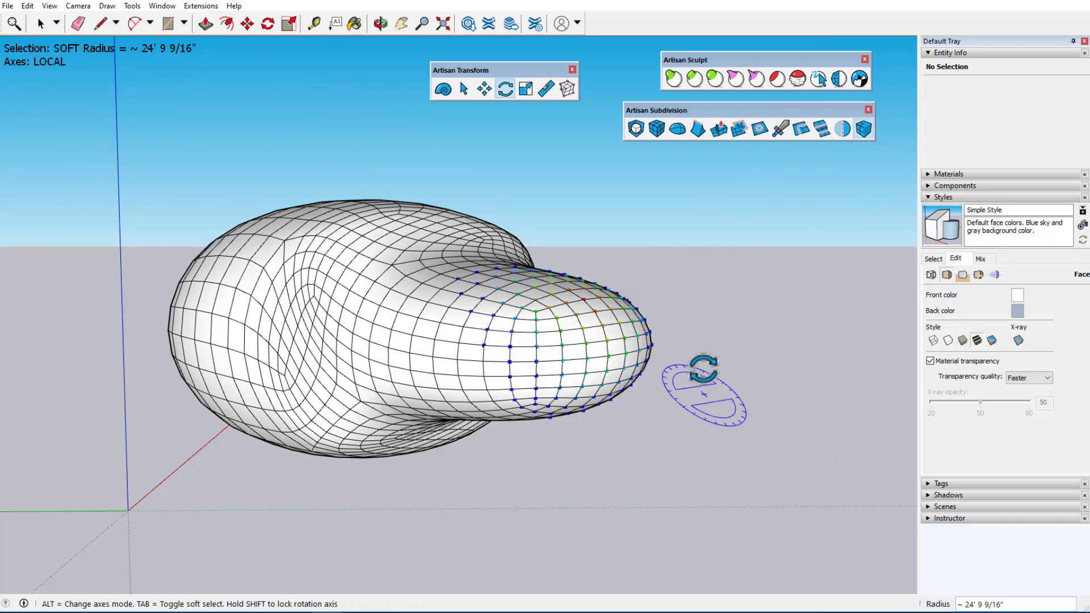
{"action": "mouse_move", "coordinate": [701, 335]}
{"action": "middle_mouse_down"}
{"action": "mouse_move", "coordinate": [567, 382]}
{"action": "mouse_move", "coordinate": [507, 378]}
{"action": "mouse_move", "coordinate": [653, 307]}
{"action": "middle_mouse_up"}
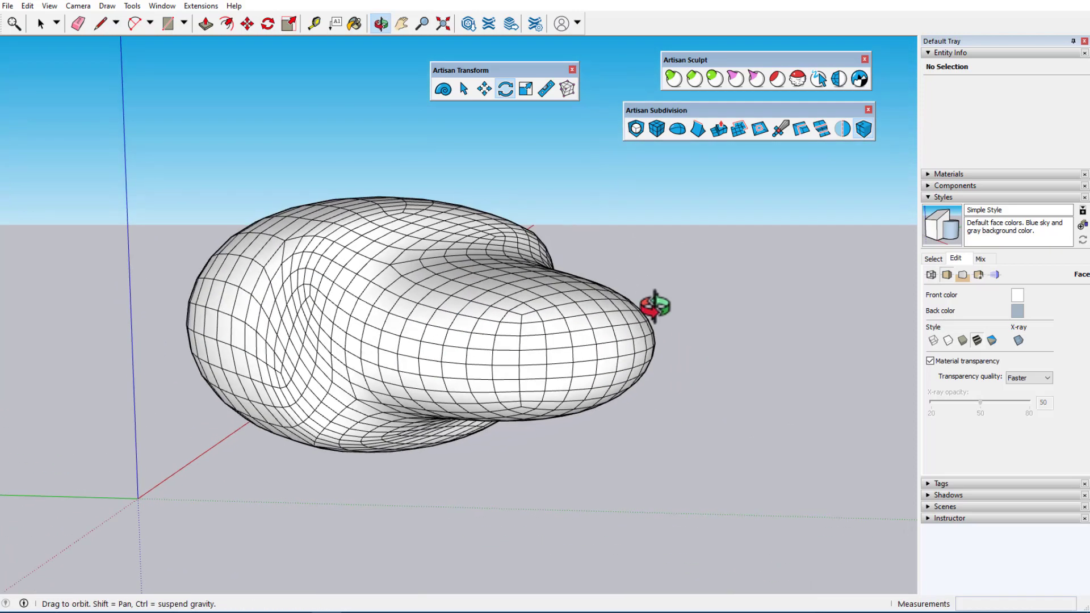
{"action": "left_click", "coordinate": [669, 310]}
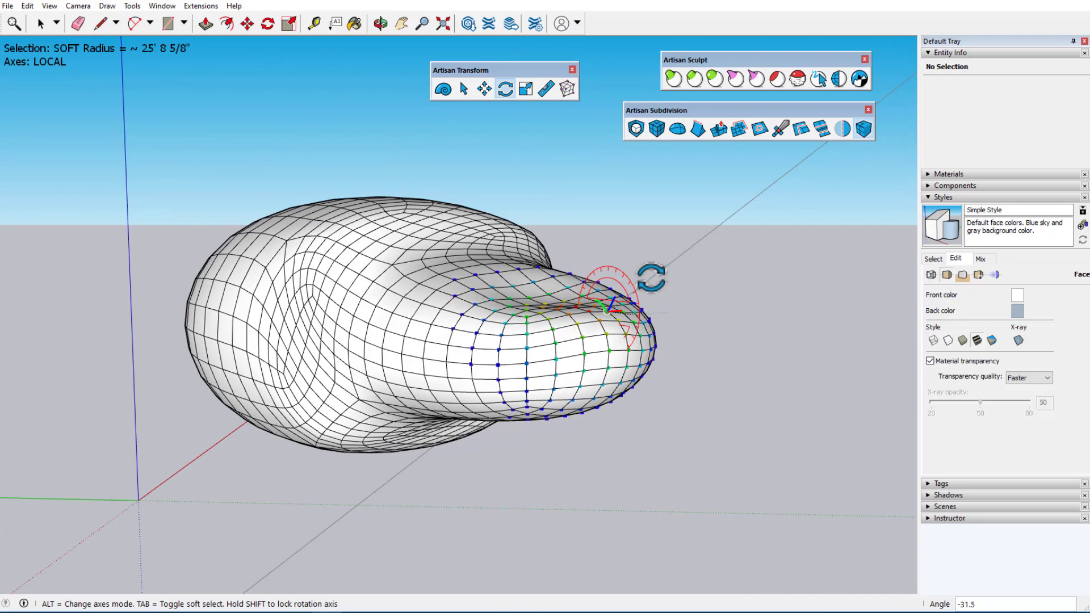
{"action": "left_click", "coordinate": [660, 377]}
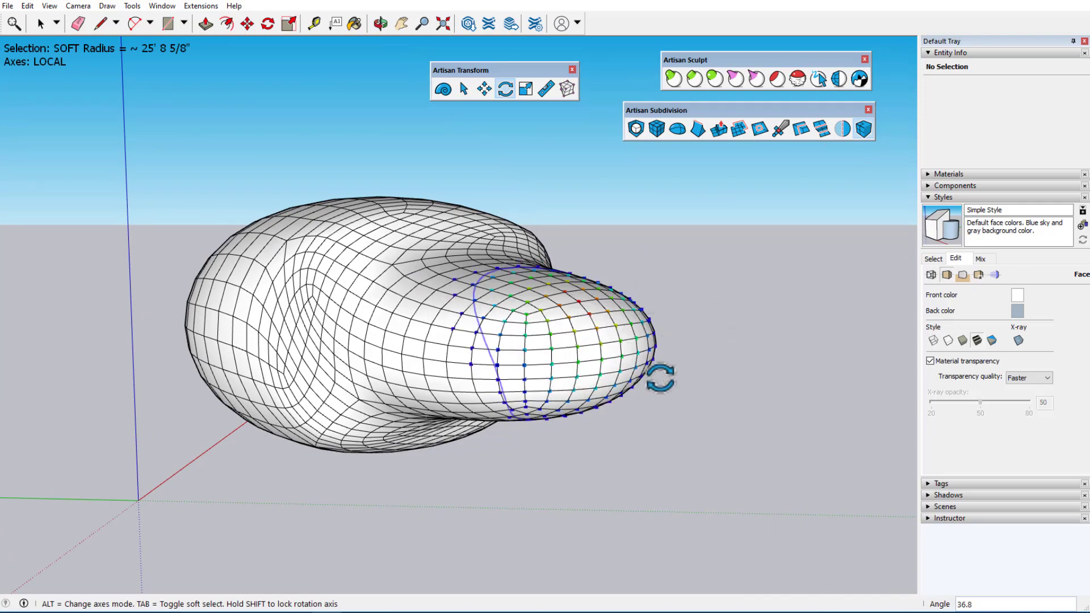
{"action": "key", "text": "alt"}
{"action": "mouse_move", "coordinate": [670, 284]}
{"action": "middle_mouse_down"}
{"action": "mouse_move", "coordinate": [506, 409]}
{"action": "mouse_move", "coordinate": [516, 397]}
{"action": "mouse_move", "coordinate": [531, 429]}
{"action": "middle_mouse_up"}
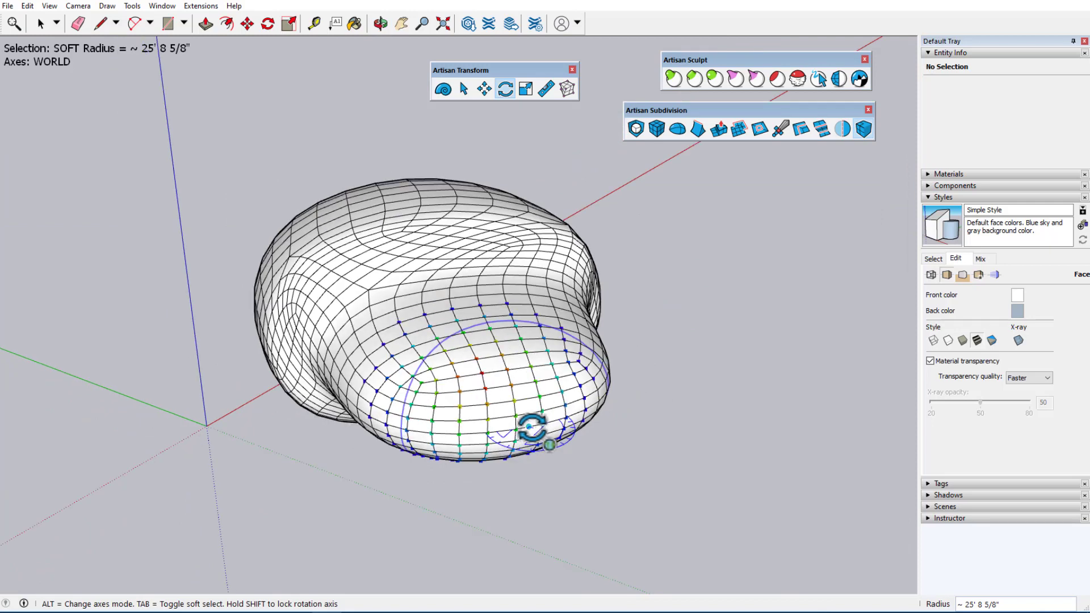
{"action": "left_click", "coordinate": [604, 433]}
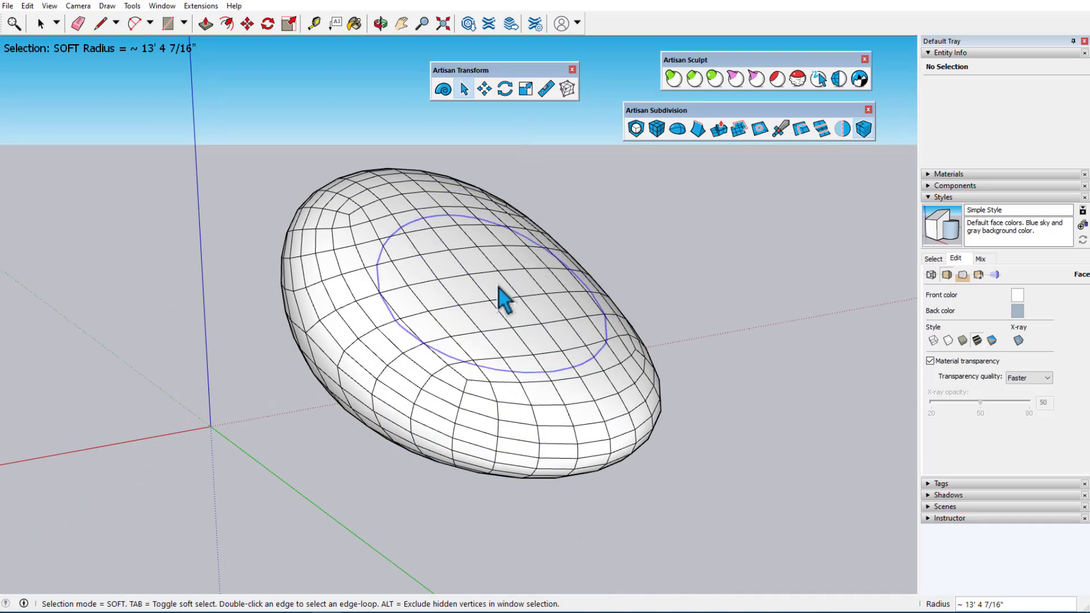
Step: Soft-select a top face and scale it upward with view-aligned axes to raise a bulge
{"action": "left_click", "coordinate": [495, 288]}
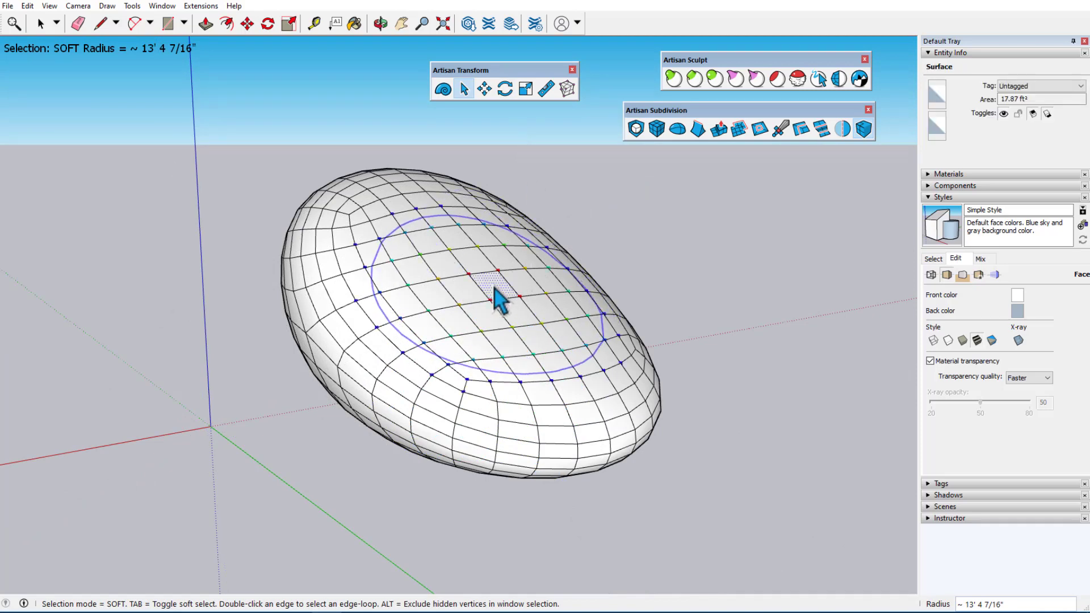
{"action": "left_click", "coordinate": [527, 91]}
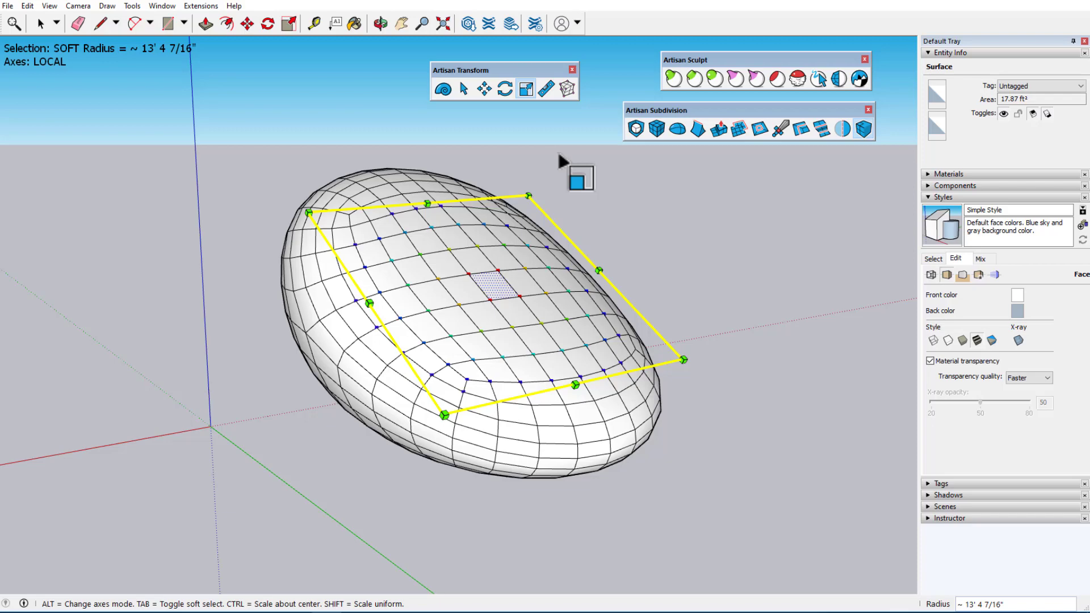
{"action": "key", "text": "alt"}
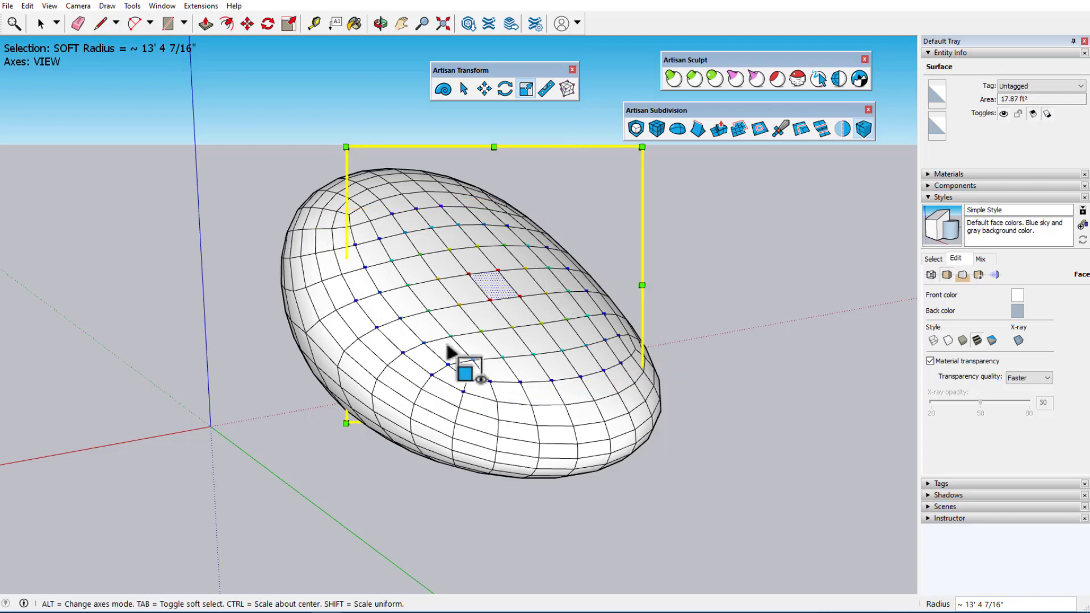
{"action": "middle_click_drag", "start_coordinate": [462, 365], "coordinate": [564, 394]}
{"action": "left_click_drag", "start_coordinate": [642, 361], "coordinate": [620, 195]}
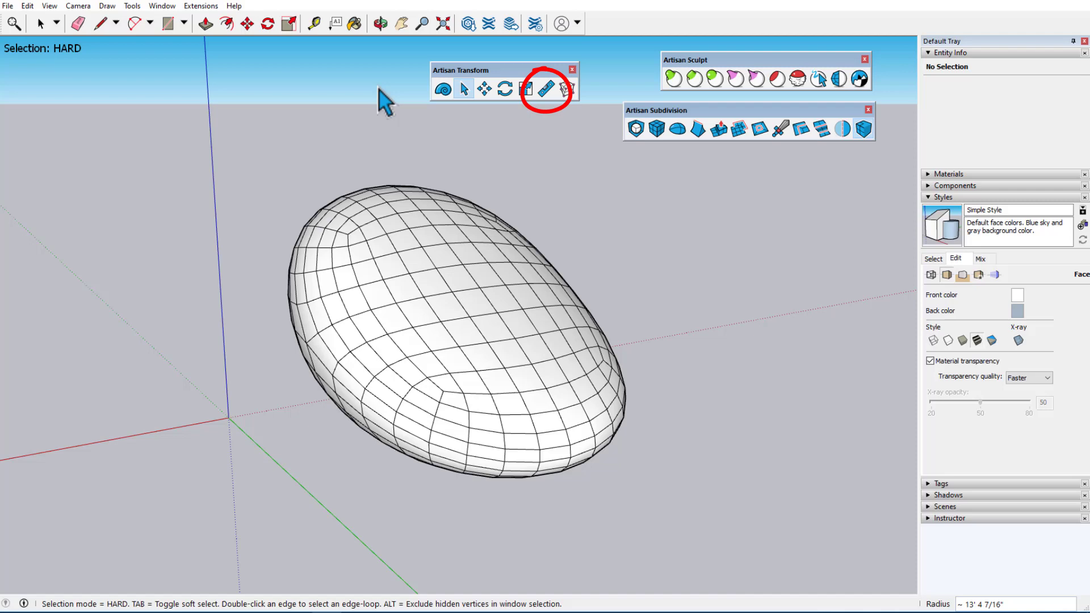
Step: Flatten the egg's upper-left vertices onto a WORLD-axes plane with Make Planar, then undo it
{"action": "middle_click_drag", "start_coordinate": [379, 91], "coordinate": [233, 83]}
{"action": "left_click_drag", "start_coordinate": [290, 139], "coordinate": [466, 292]}
{"action": "left_click", "coordinate": [546, 89]}
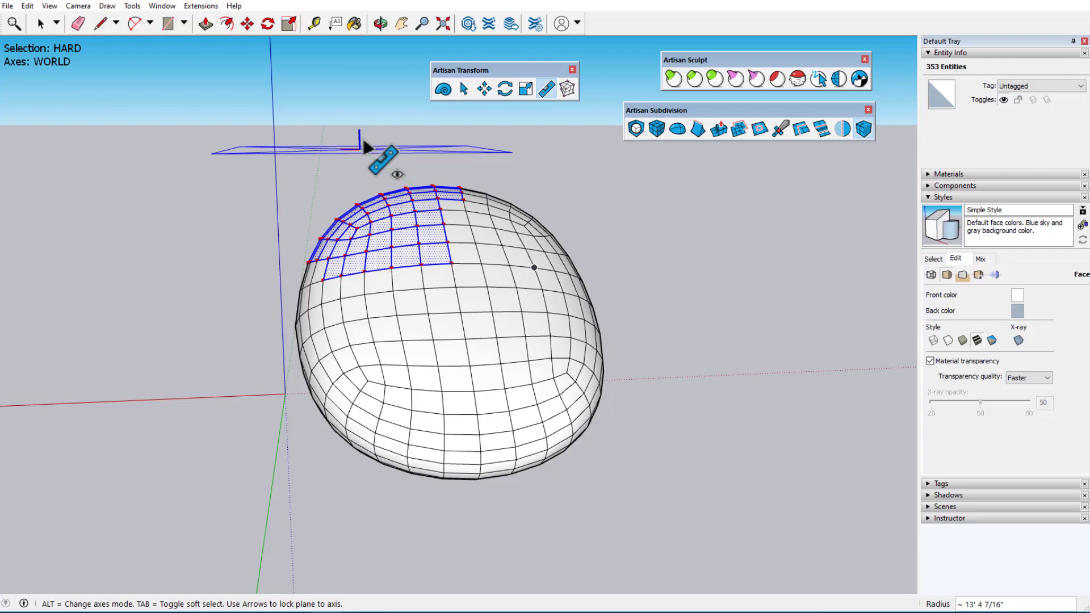
{"action": "middle_click_drag", "start_coordinate": [366, 146], "coordinate": [395, 222]}
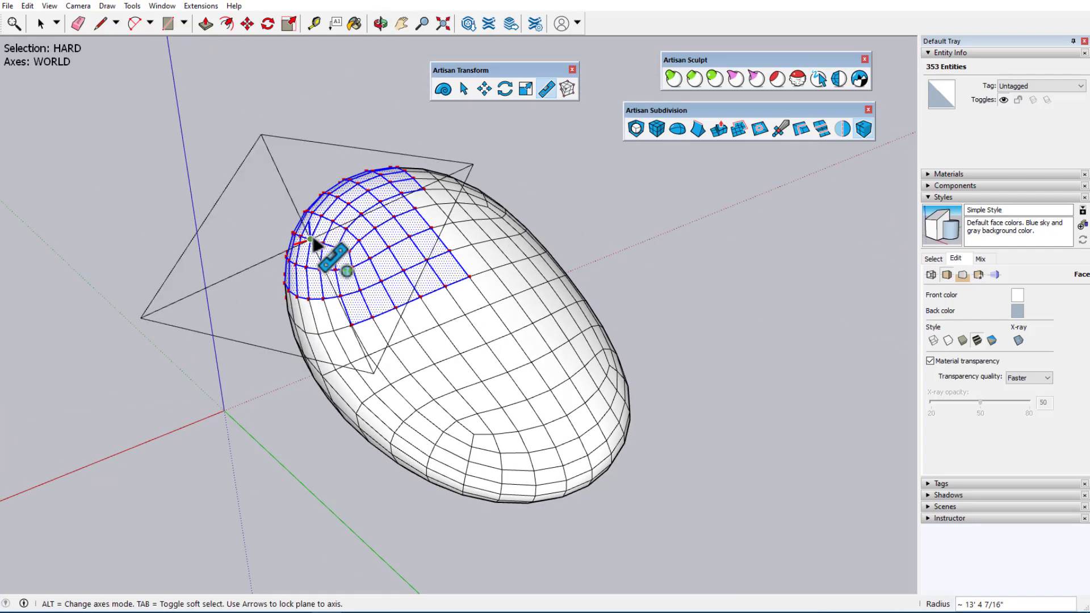
{"action": "left_click", "coordinate": [316, 244]}
{"action": "middle_click_drag", "start_coordinate": [341, 255], "coordinate": [360, 215]}
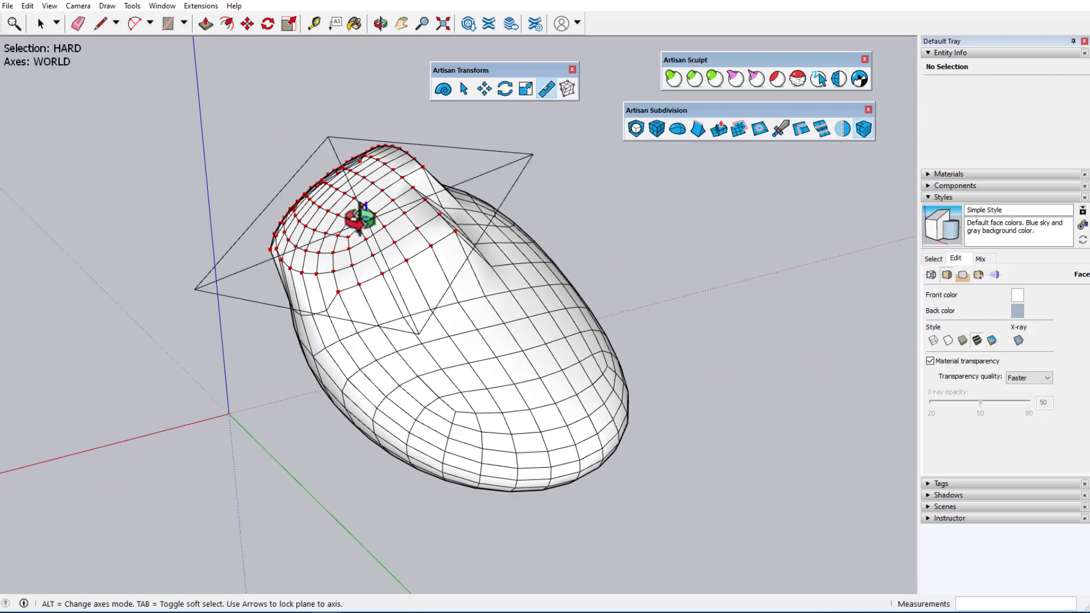
{"action": "key", "text": "ctrl+z"}
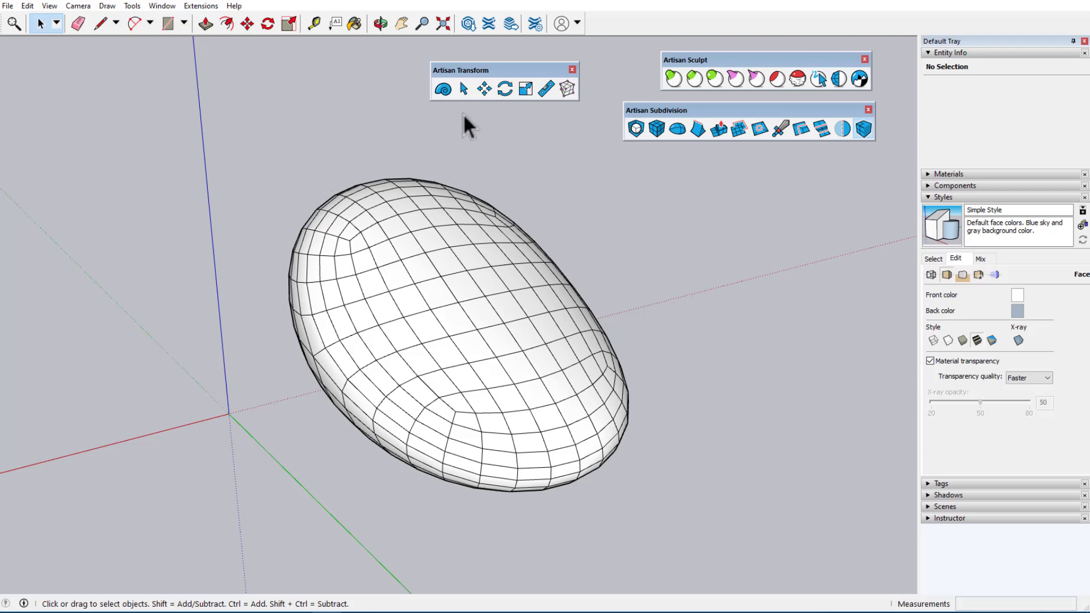
Step: Flatten the selected top vertices into a flat-topped column, then undo it
{"action": "left_click", "coordinate": [464, 90]}
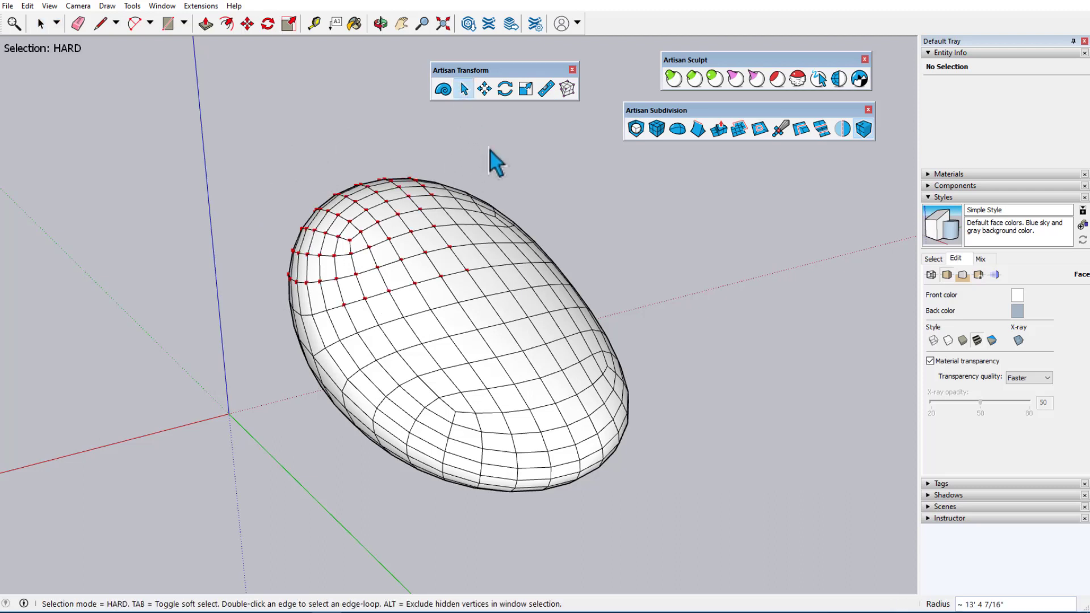
{"action": "left_click", "coordinate": [546, 91]}
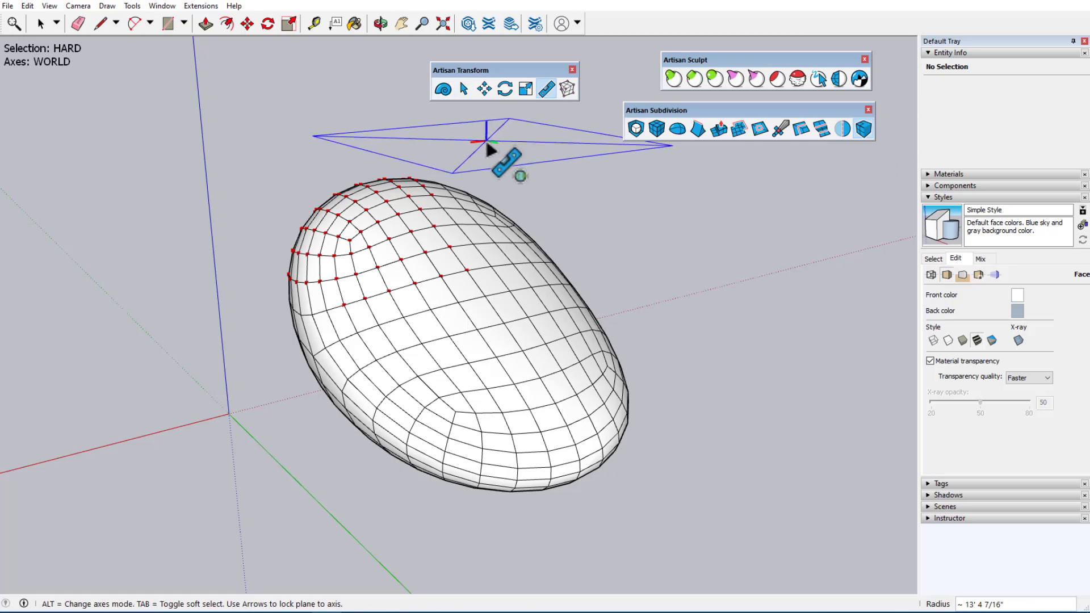
{"action": "middle_click_drag", "start_coordinate": [492, 149], "coordinate": [363, 181]}
{"action": "left_click", "coordinate": [389, 142]}
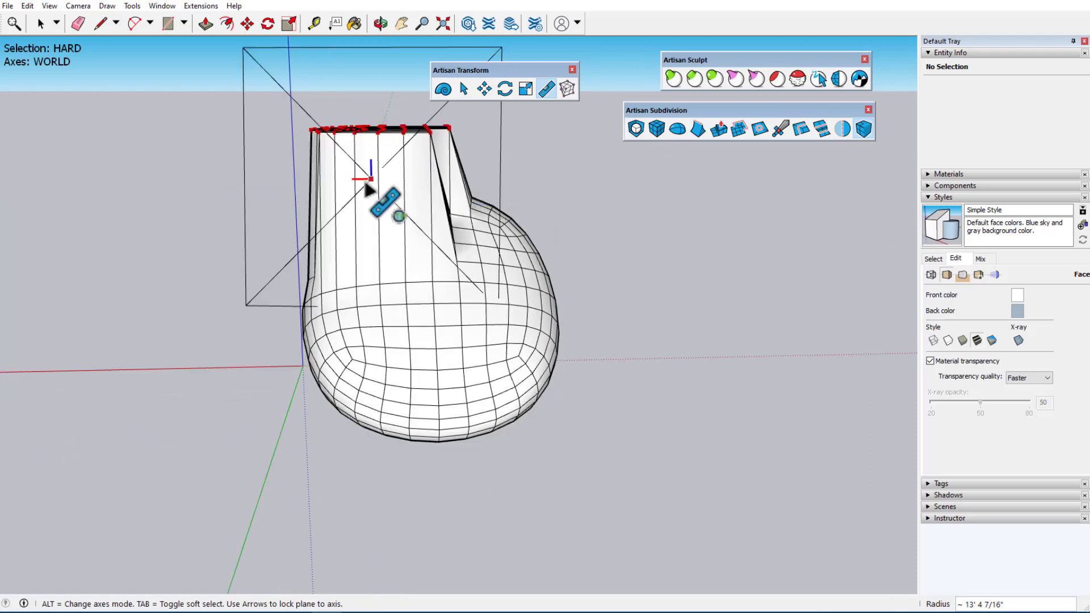
{"action": "middle_click_drag", "start_coordinate": [245, 196], "coordinate": [426, 194]}
{"action": "key", "text": "ctrl+z"}
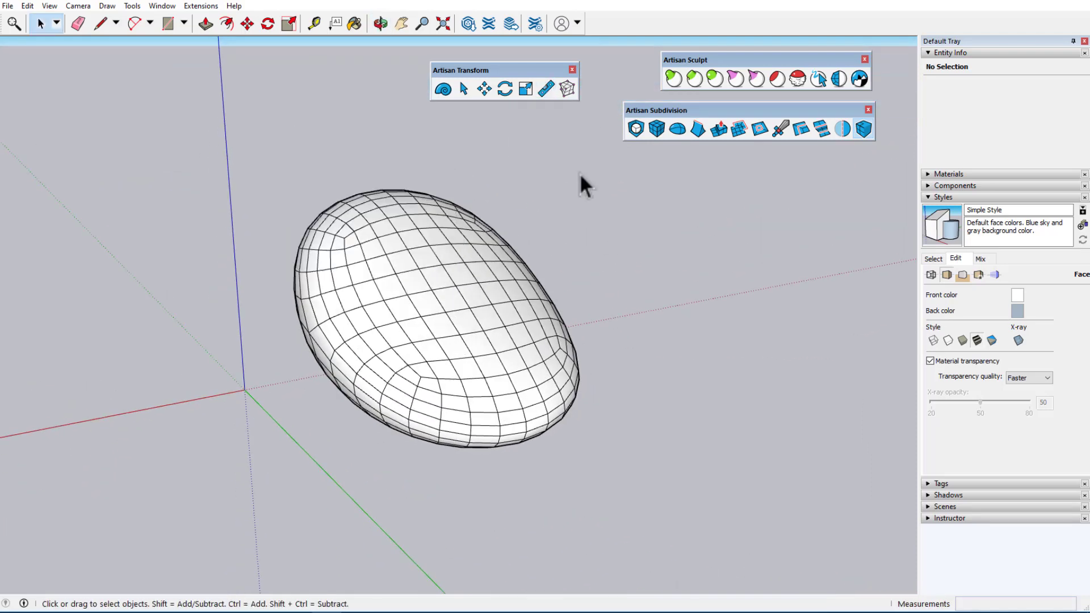
Step: With LOCAL axes, flatten onto a horizontal blue-locked plane, then undo it
{"action": "key", "text": "alt"}
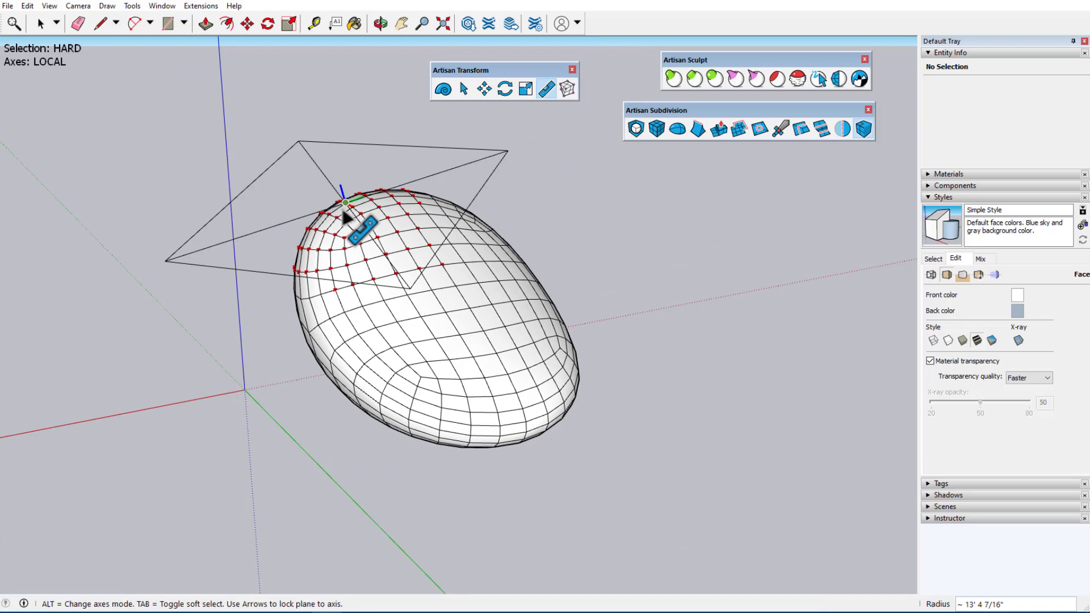
{"action": "key", "text": "Up"}
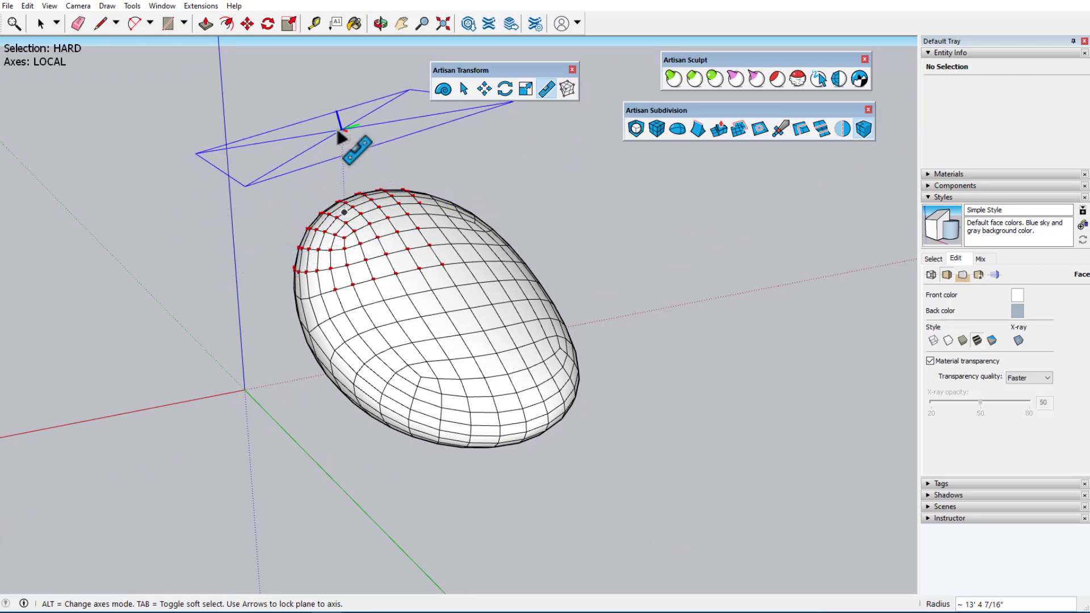
{"action": "left_click", "coordinate": [341, 136]}
{"action": "middle_click_drag", "start_coordinate": [322, 250], "coordinate": [365, 243]}
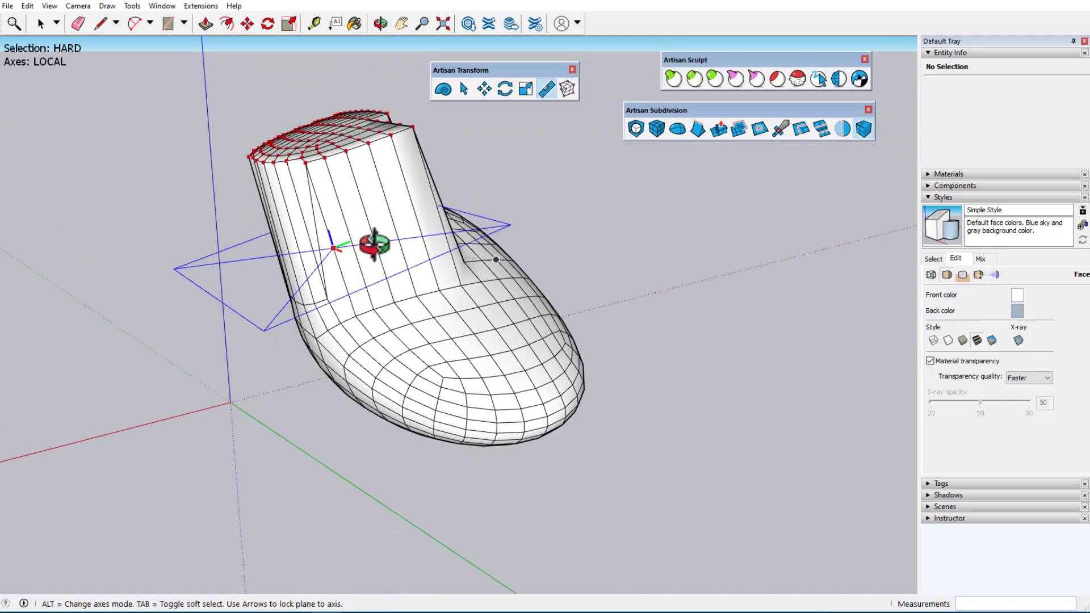
{"action": "key", "text": "ctrl+z"}
Step: With VIEW axes and an axis-locked plane, raise the plane to flatten the top vertices
{"action": "left_click", "coordinate": [547, 90]}
{"action": "key", "text": "alt"}
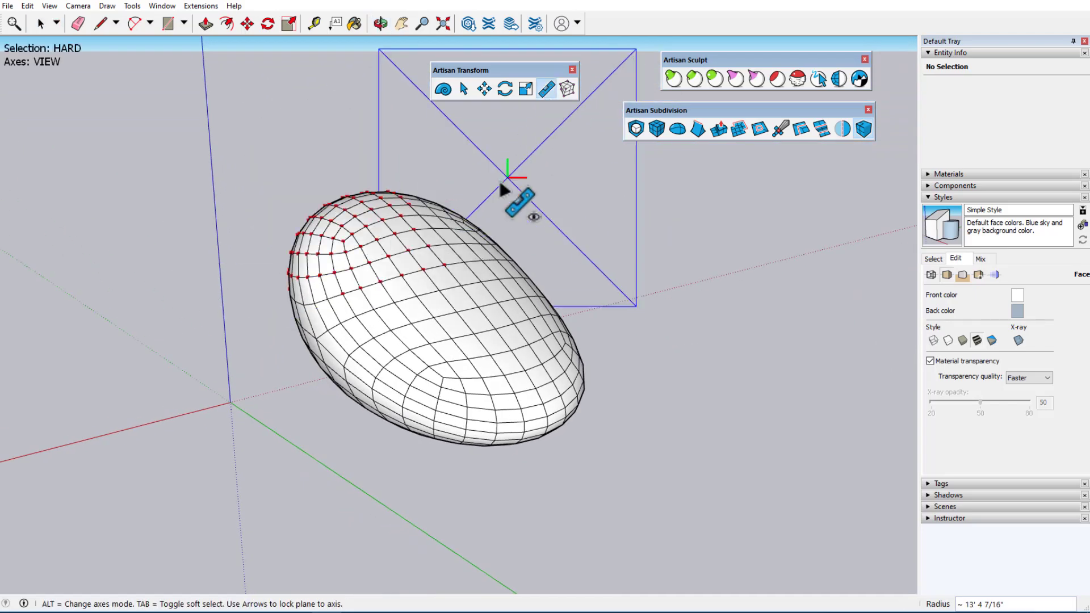
{"action": "middle_click_drag", "start_coordinate": [472, 195], "coordinate": [538, 170]}
{"action": "key", "text": "Left"}
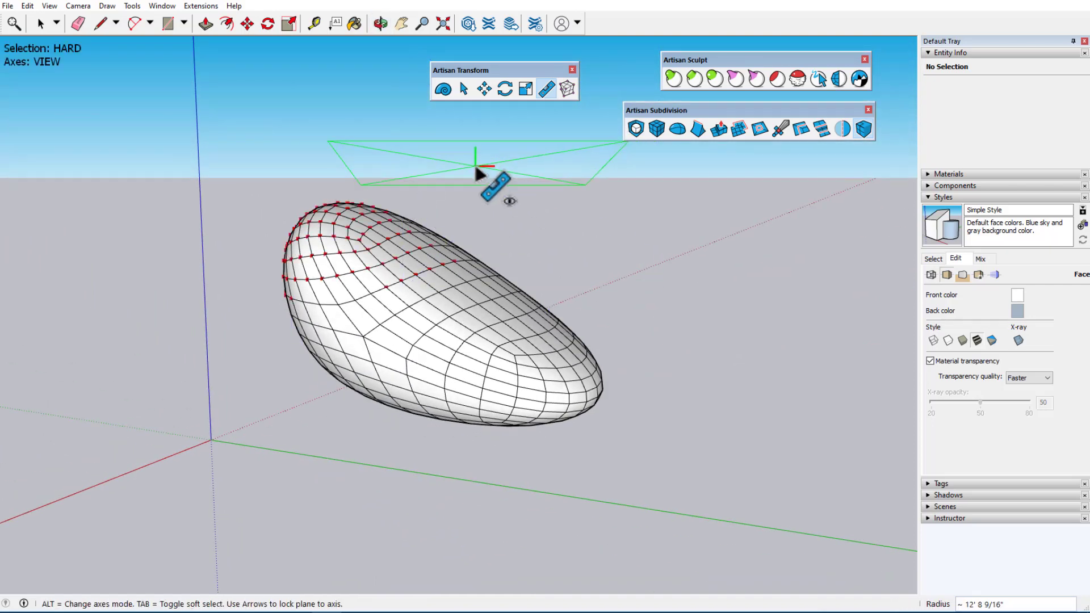
{"action": "left_click", "coordinate": [349, 151]}
{"action": "middle_click_drag", "start_coordinate": [348, 151], "coordinate": [109, 310]}
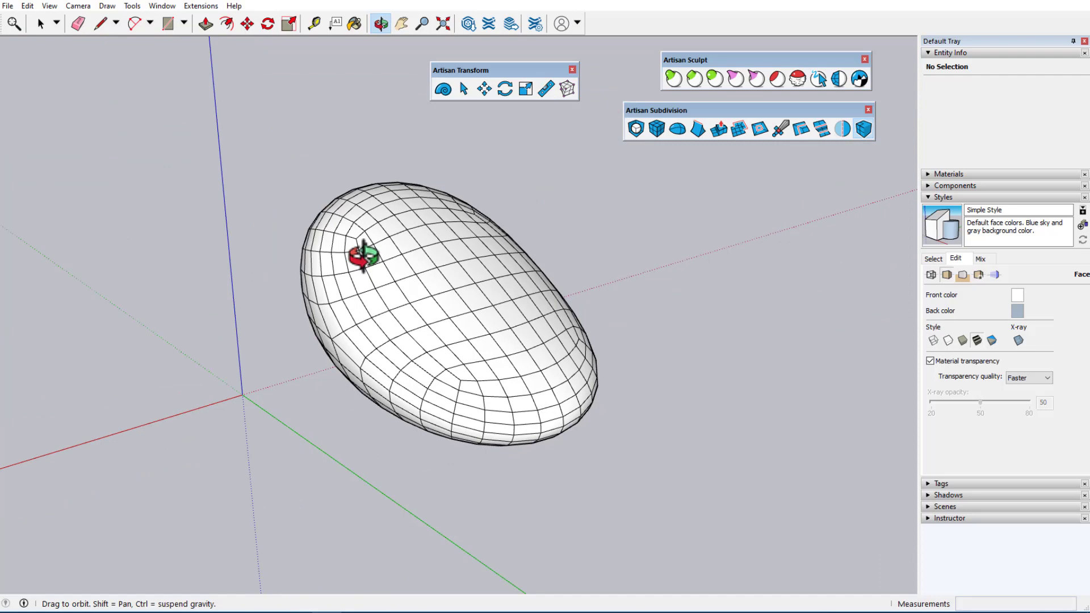
Step: Soft-select the ellipsoid's rounded end vertex with Artisan Select, enlarging the radius
{"action": "middle_click_drag", "start_coordinate": [365, 256], "coordinate": [472, 130]}
{"action": "left_click", "coordinate": [464, 89]}
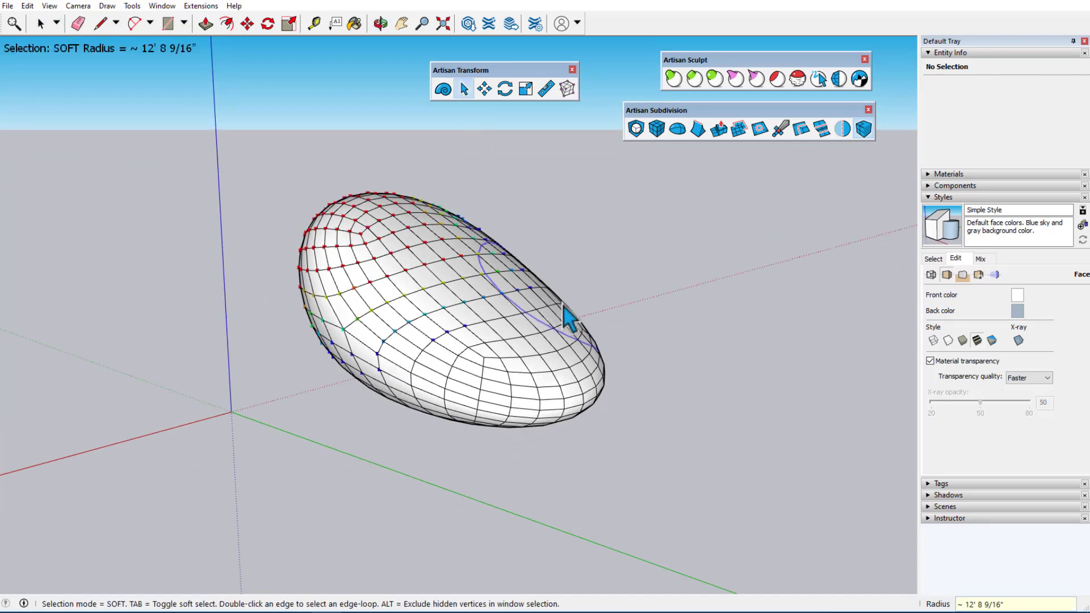
{"action": "left_click", "coordinate": [570, 368]}
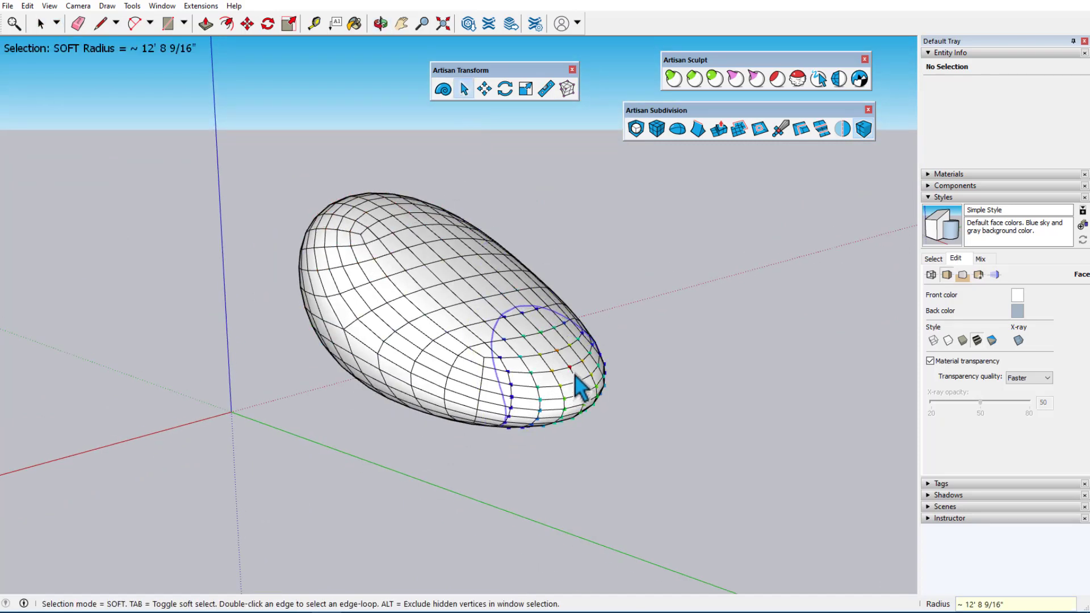
{"action": "key", "text": "Up"}
{"action": "key", "text": "Up"}
{"action": "key", "text": "Up"}
{"action": "key", "text": "Up"}
{"action": "key", "text": "Up"}
{"action": "key", "text": "Up"}
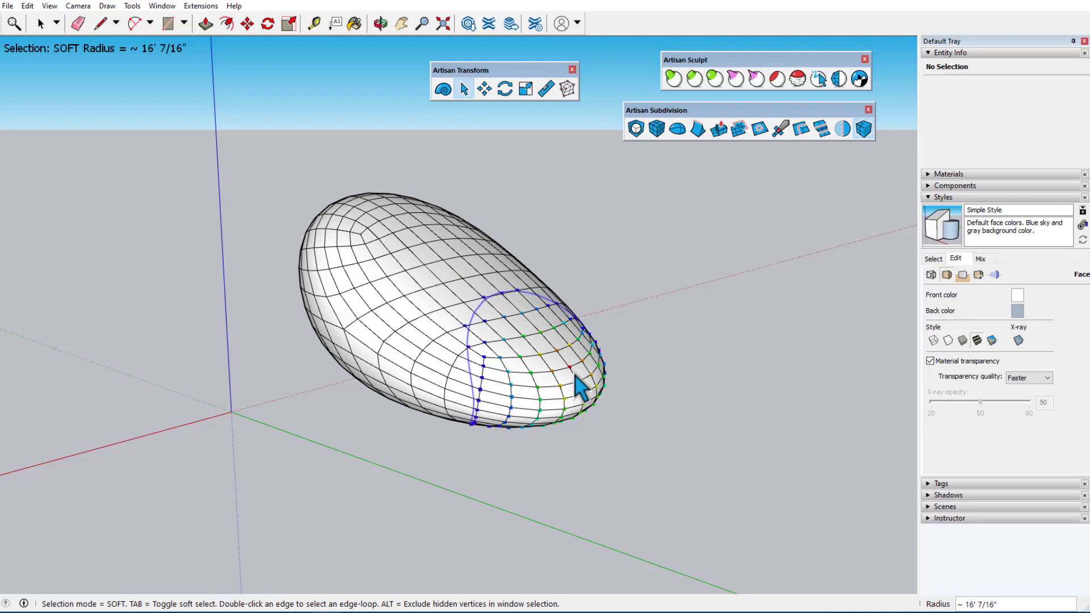
Step: Stretch the selected end into a pointed tip with Make Planar in WORLD axes
{"action": "left_click", "coordinate": [546, 90]}
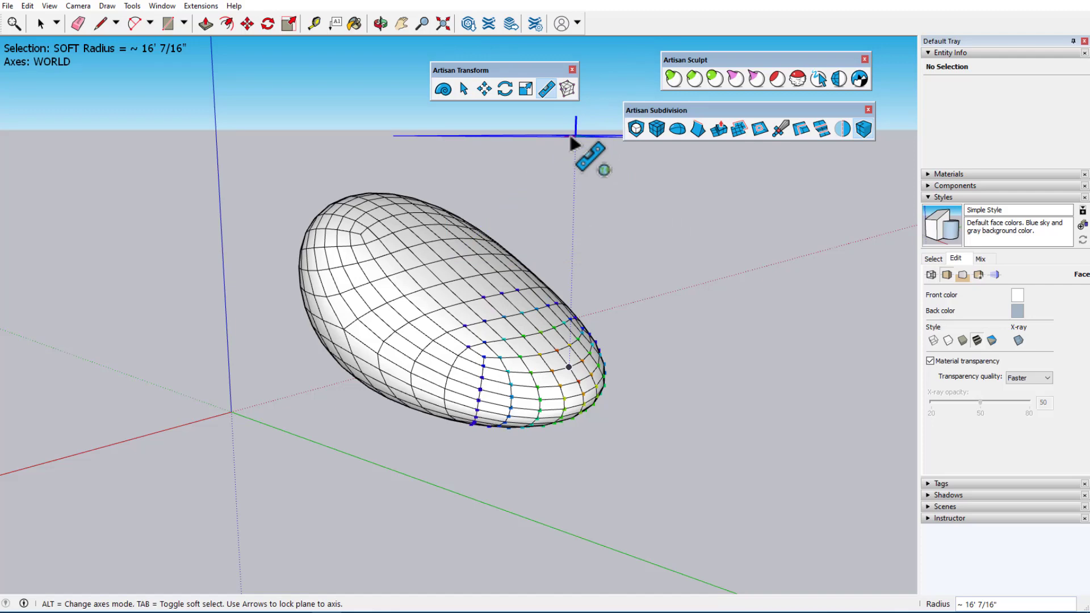
{"action": "middle_click_drag", "start_coordinate": [487, 190], "coordinate": [590, 166]}
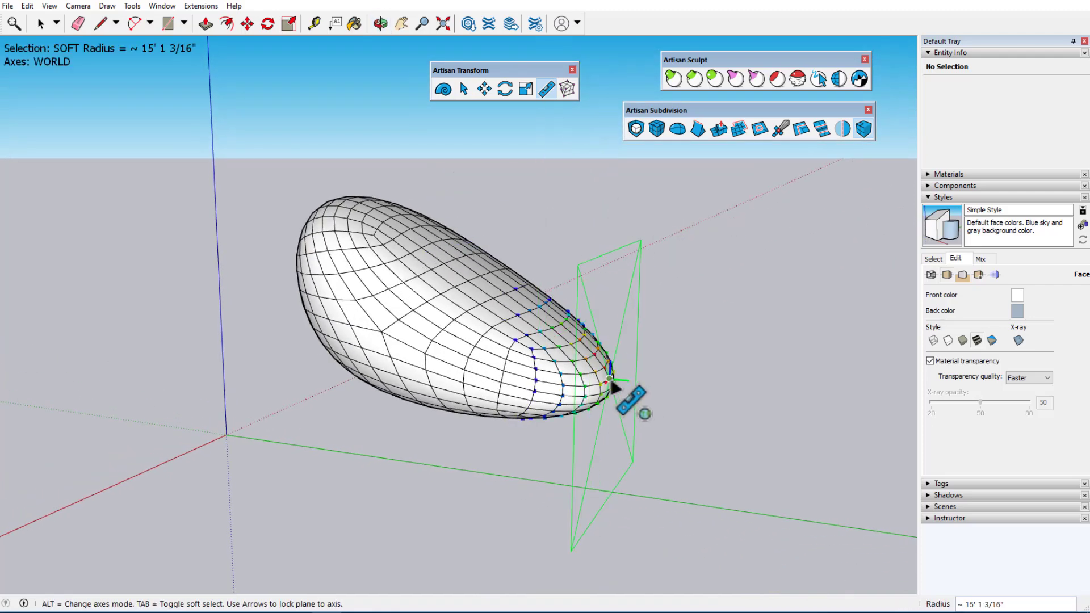
{"action": "left_click", "coordinate": [752, 402]}
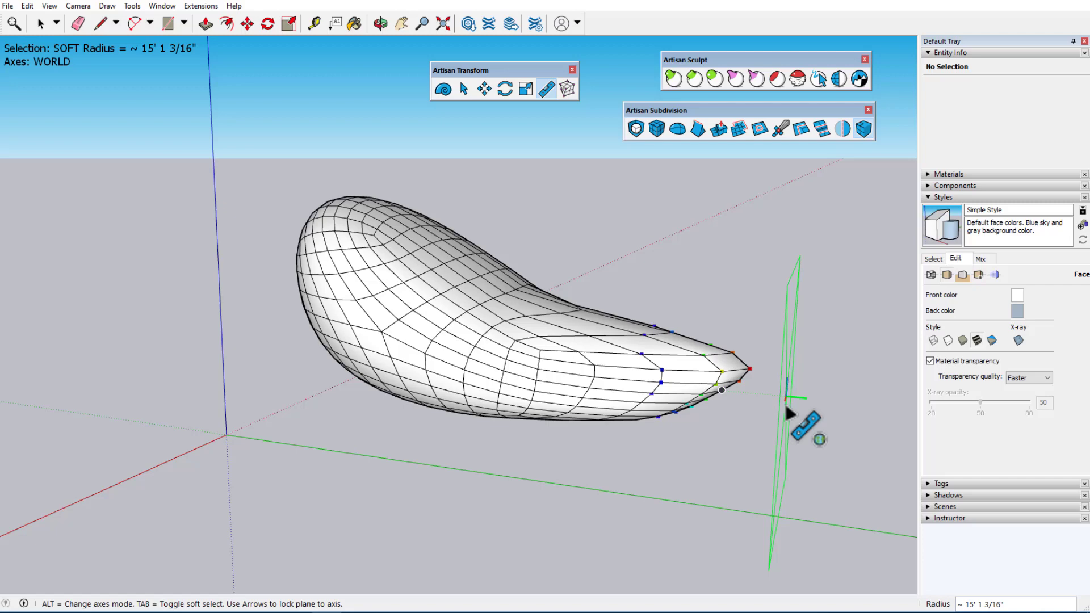
{"action": "middle_click_drag", "start_coordinate": [789, 411], "coordinate": [651, 507]}
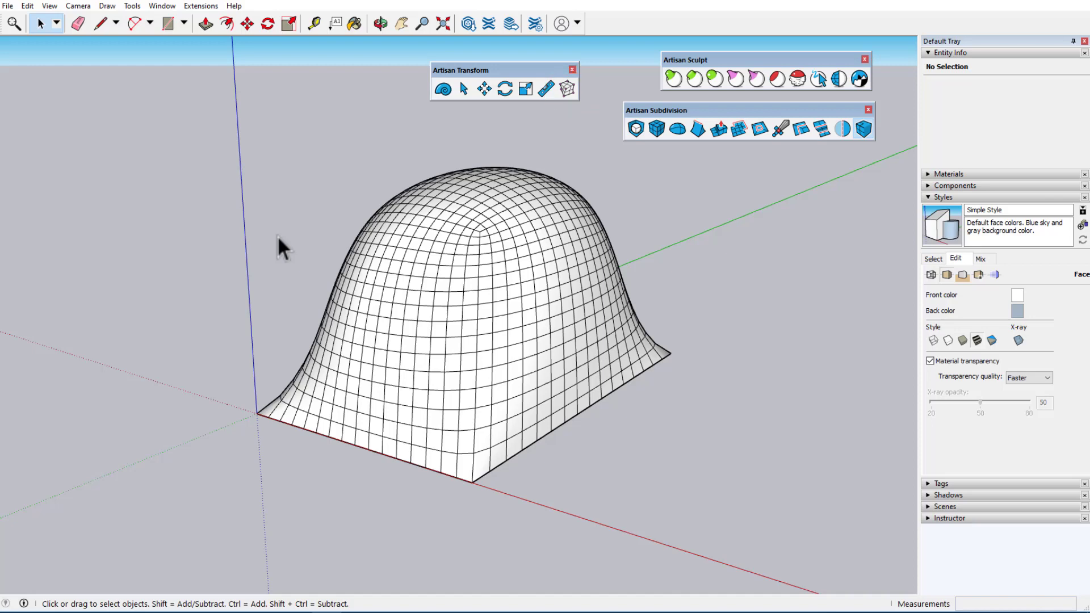
Step: Make the whole dome mesh a group, open it with Artisan Select, and start Sketchy FFD
{"action": "triple_click", "coordinate": [485, 312]}
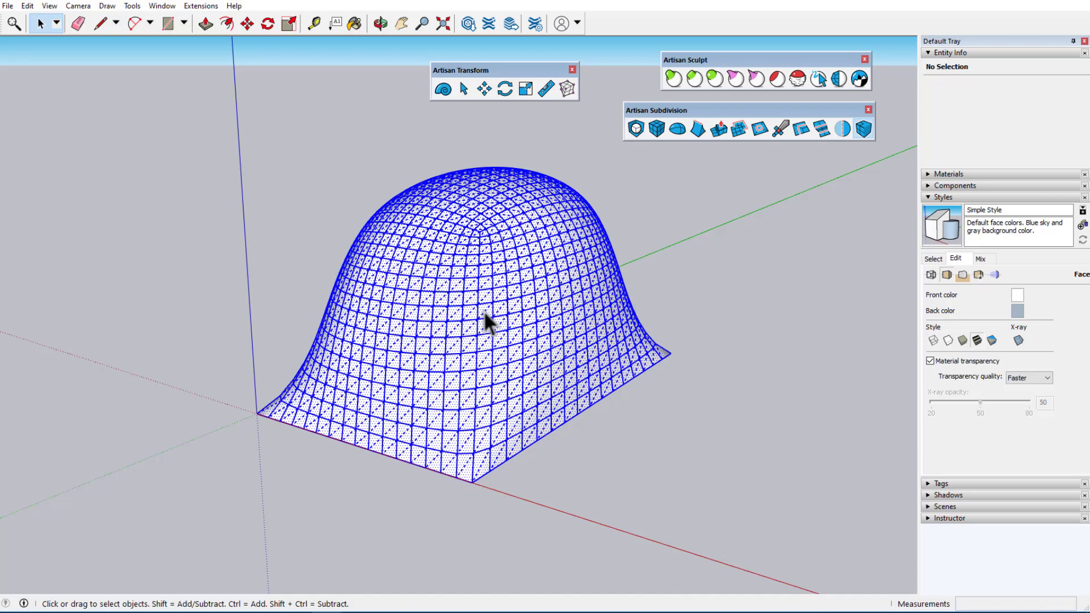
{"action": "right_click", "coordinate": [484, 312]}
{"action": "left_click", "coordinate": [566, 417]}
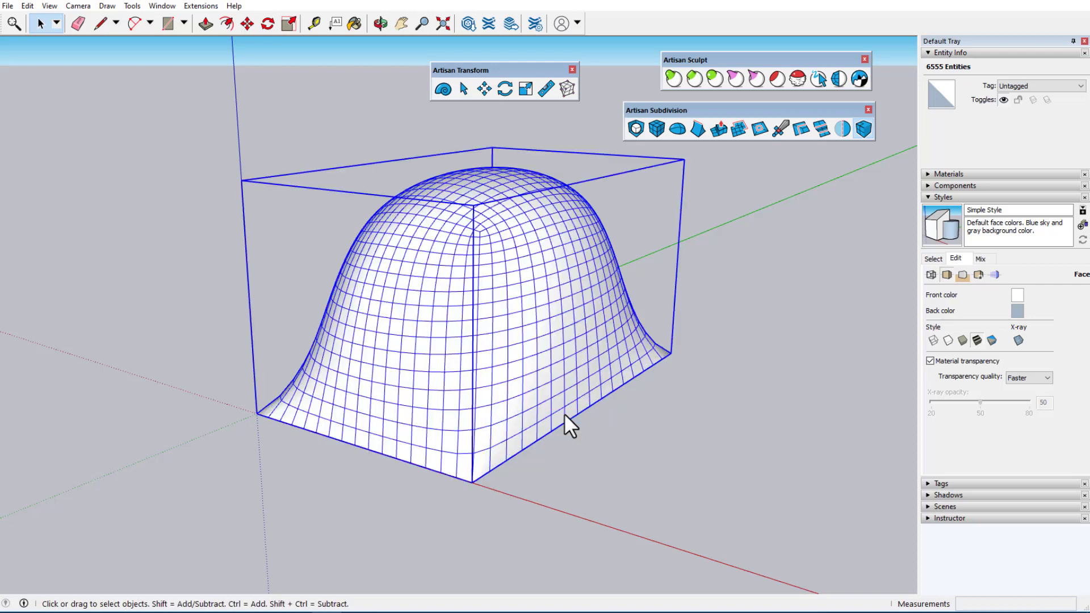
{"action": "left_click", "coordinate": [464, 89]}
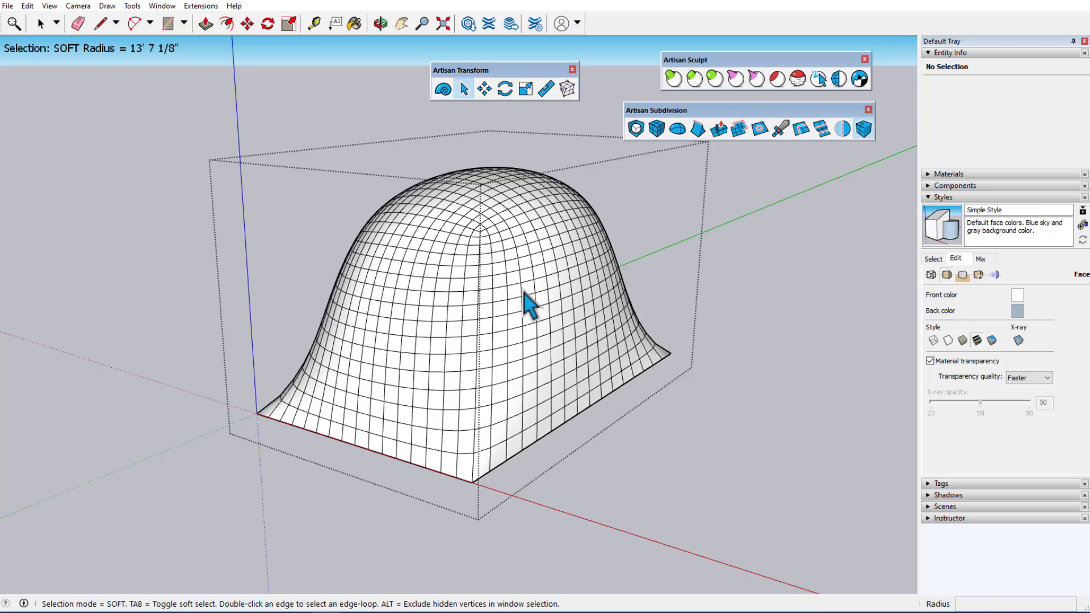
{"action": "left_click", "coordinate": [568, 88]}
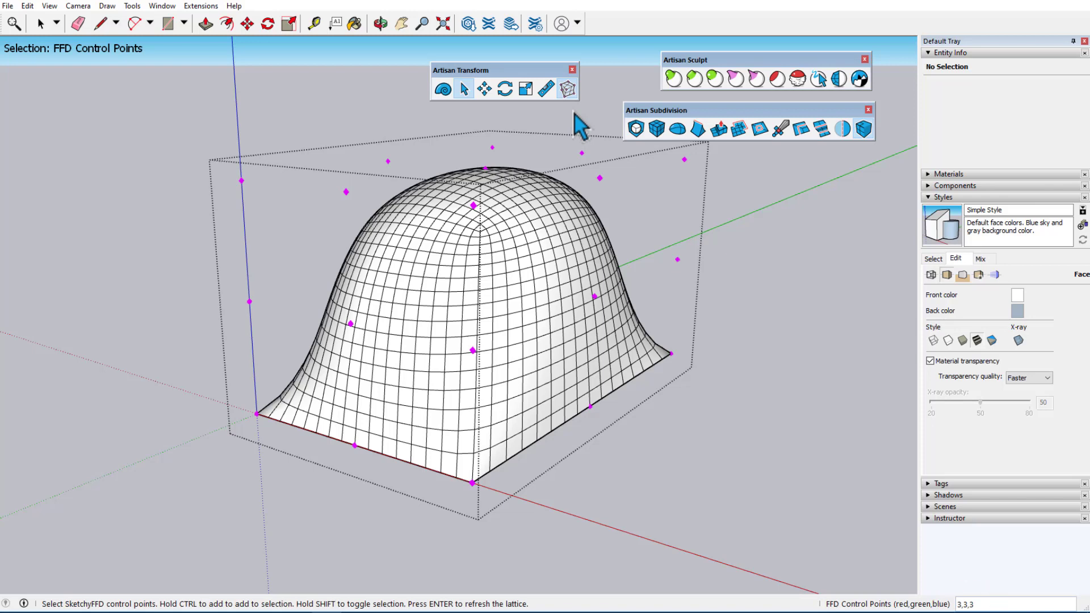
Step: Rebuild the FFD cage at 4,4,4, then set it back to 3,3,3
{"action": "type", "text": "4,4,4"}
{"action": "key", "text": "Return"}
{"action": "type", "text": "3,3"}
{"action": "key", "text": "Return"}
Step: Select the cage's control points along the dome's right side and lower front edge
{"action": "left_click", "coordinate": [684, 160]}
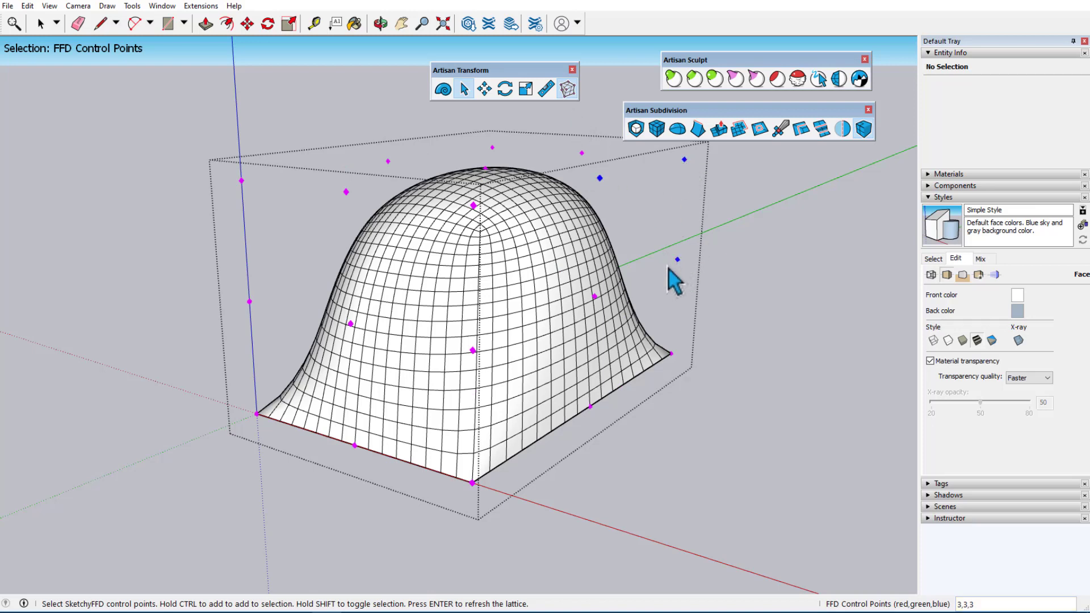
{"action": "left_click_drag", "start_coordinate": [561, 160], "coordinate": [710, 314]}
{"action": "left_click_drag", "start_coordinate": [432, 369], "coordinate": [690, 483]}
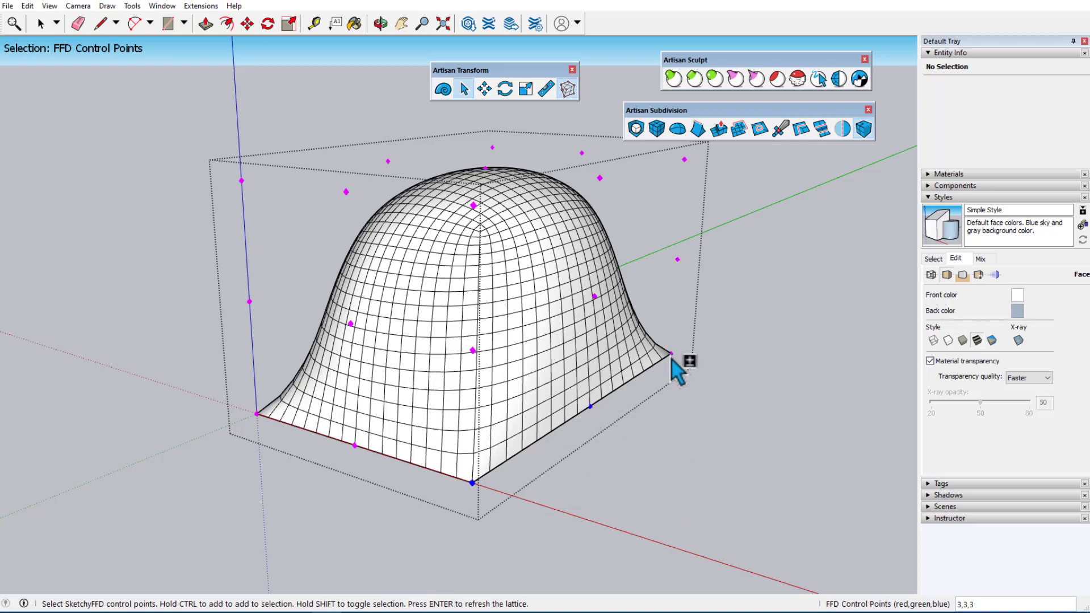
Step: Move the selected FFD control points outward with Artisan Move, stretching the corner
{"action": "left_click", "coordinate": [485, 89]}
{"action": "left_click", "coordinate": [594, 377]}
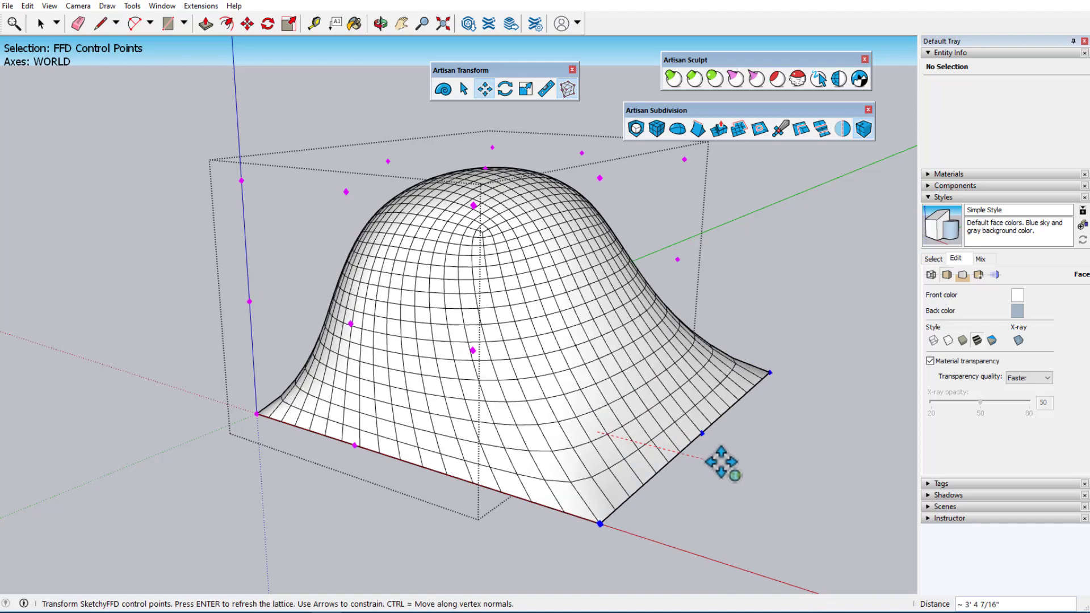
{"action": "left_click", "coordinate": [786, 477]}
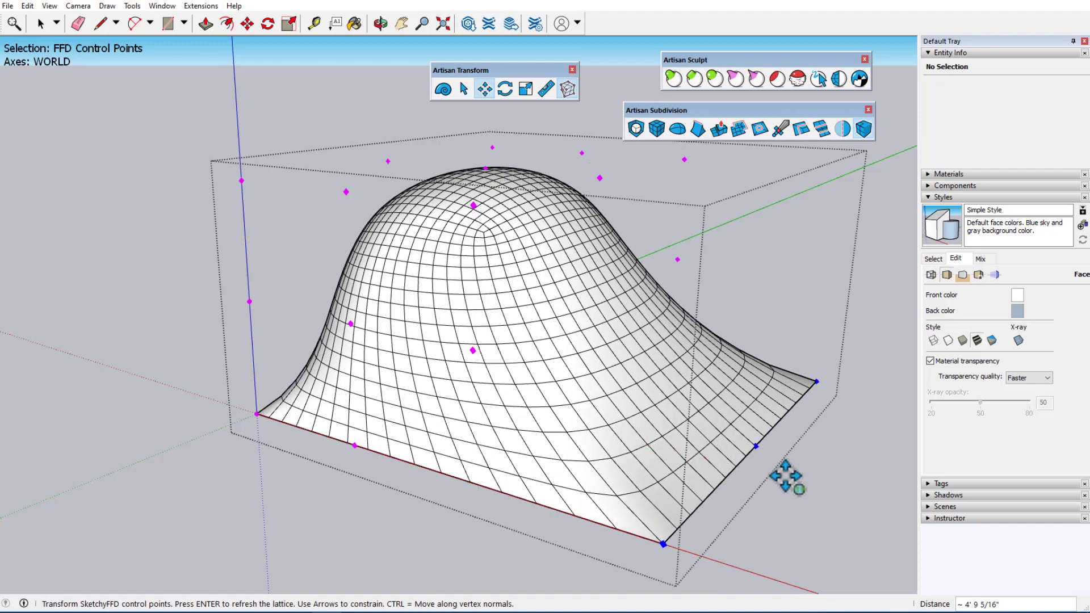
{"action": "middle_click_drag", "start_coordinate": [373, 365], "coordinate": [555, 243]}
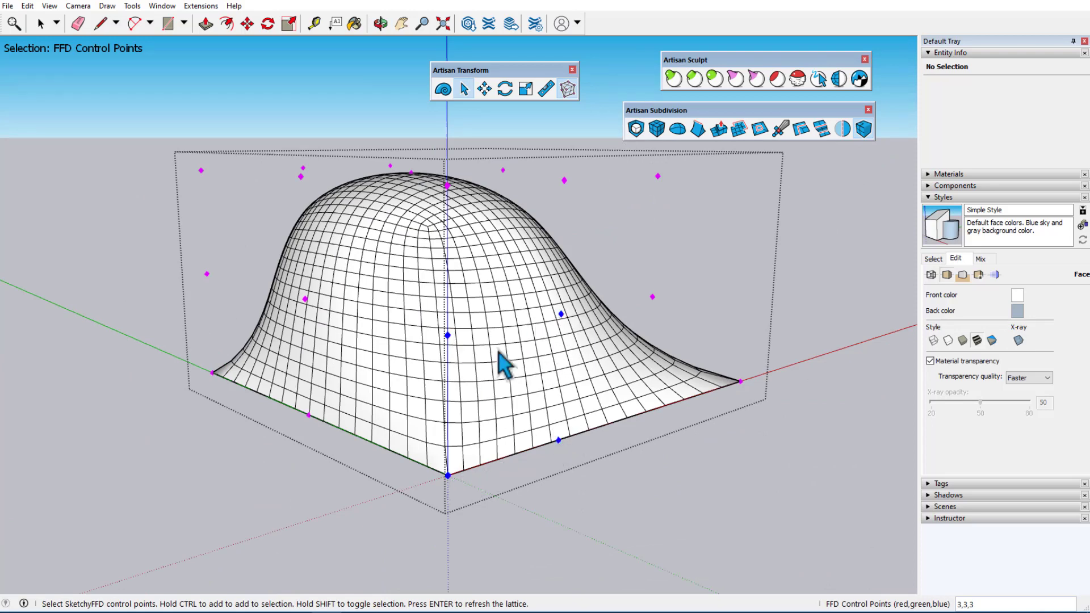
Step: Rotate the selected control points about -19.6° around the dome's corner with Artisan Rotate
{"action": "key", "text": "q"}
{"action": "left_click", "coordinate": [532, 440]}
{"action": "left_click", "coordinate": [602, 410]}
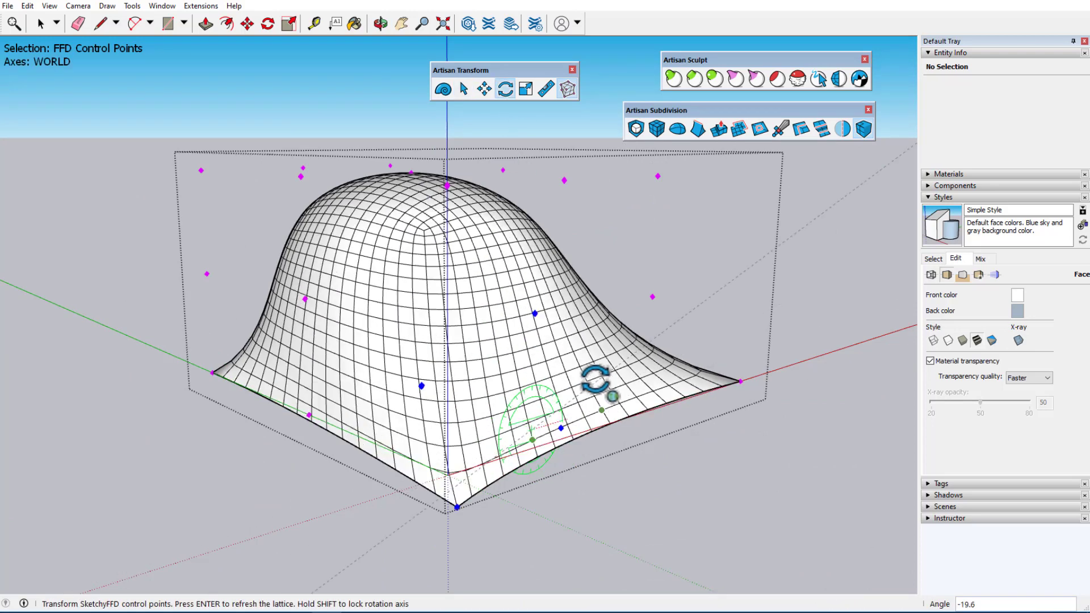
{"action": "left_click", "coordinate": [591, 324]}
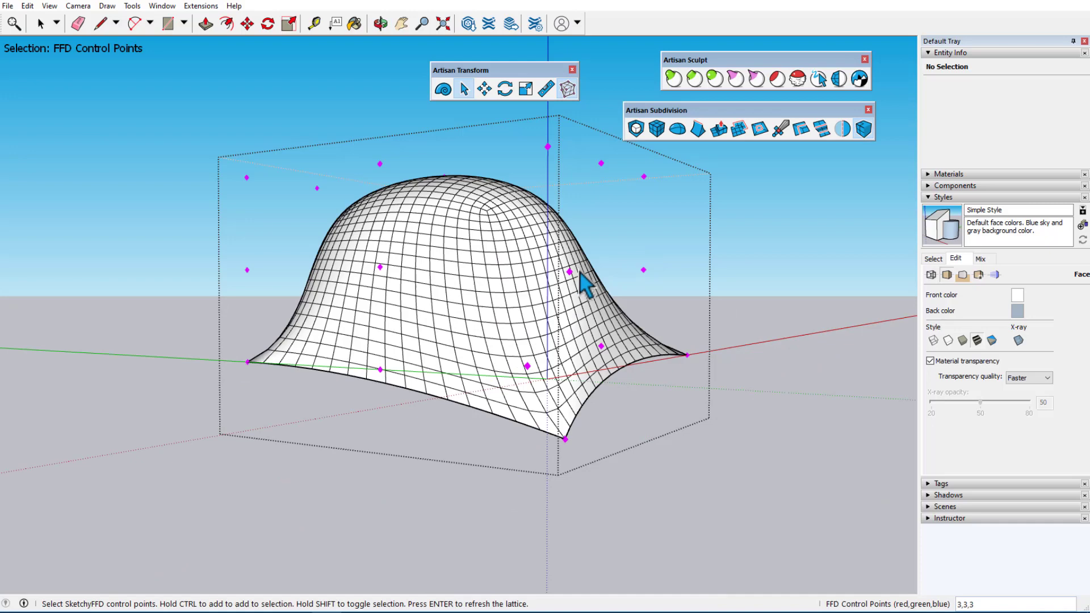
Step: Add six more control points and scale the selection to 0.51 with Artisan Scale
{"action": "left_click", "coordinate": [570, 272], "text": "ctrl"}
{"action": "left_click", "coordinate": [528, 366], "text": "ctrl"}
{"action": "left_click", "coordinate": [601, 346], "text": "ctrl"}
{"action": "left_click", "coordinate": [644, 269], "text": "ctrl"}
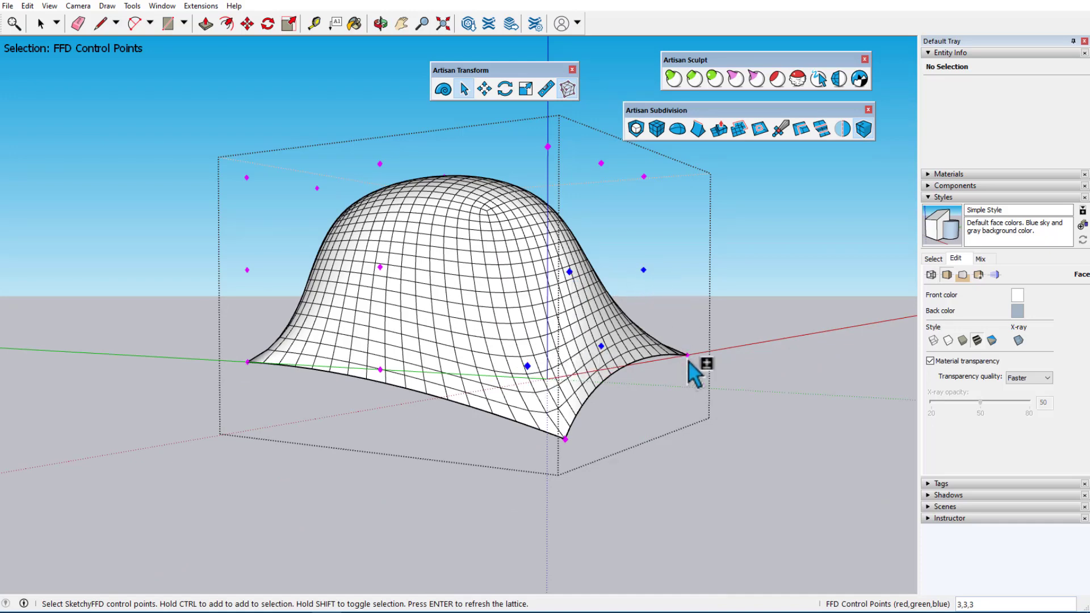
{"action": "left_click", "coordinate": [688, 355], "text": "ctrl"}
{"action": "left_click", "coordinate": [565, 439], "text": "ctrl"}
{"action": "left_click", "coordinate": [525, 92]}
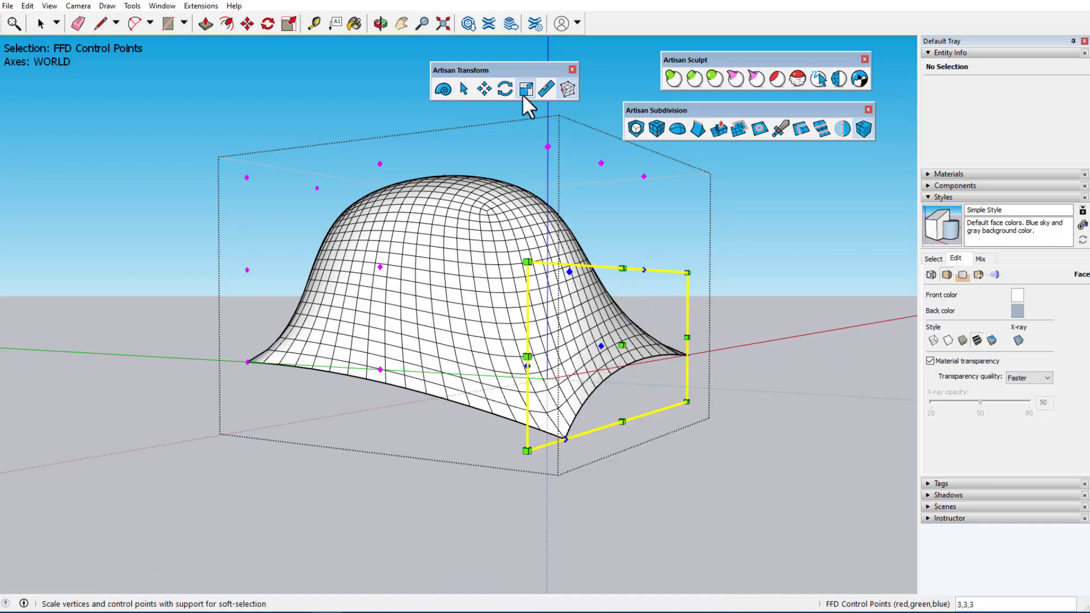
{"action": "left_click_drag", "start_coordinate": [529, 263], "coordinate": [587, 312]}
Step: Commit the FFD edit, then run native Move, Rotate, Scale and Select as Artisan tools
{"action": "key", "text": "space"}
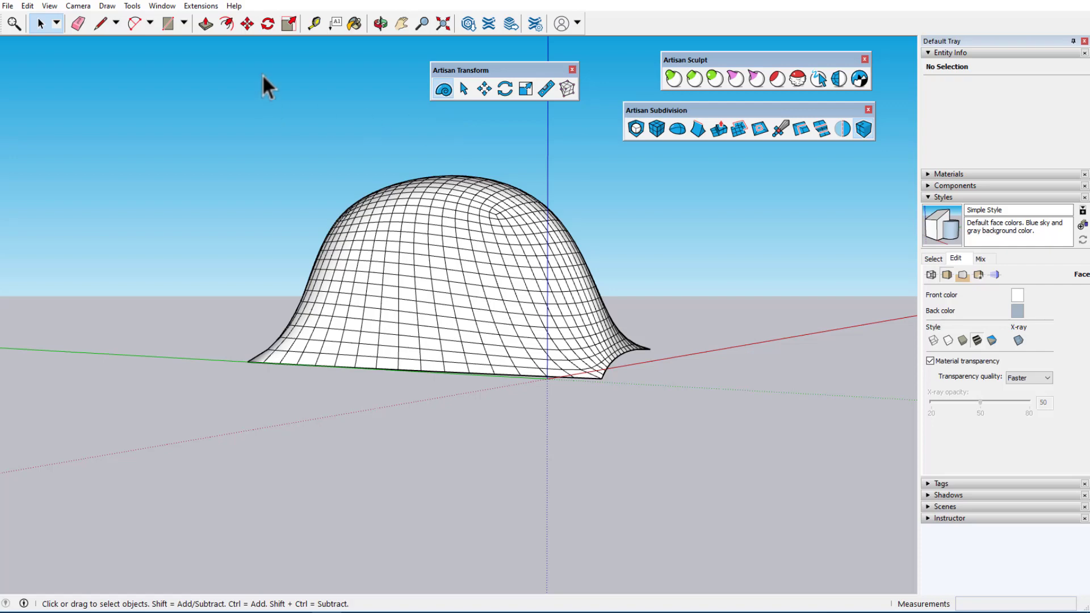
{"action": "left_click", "coordinate": [247, 24]}
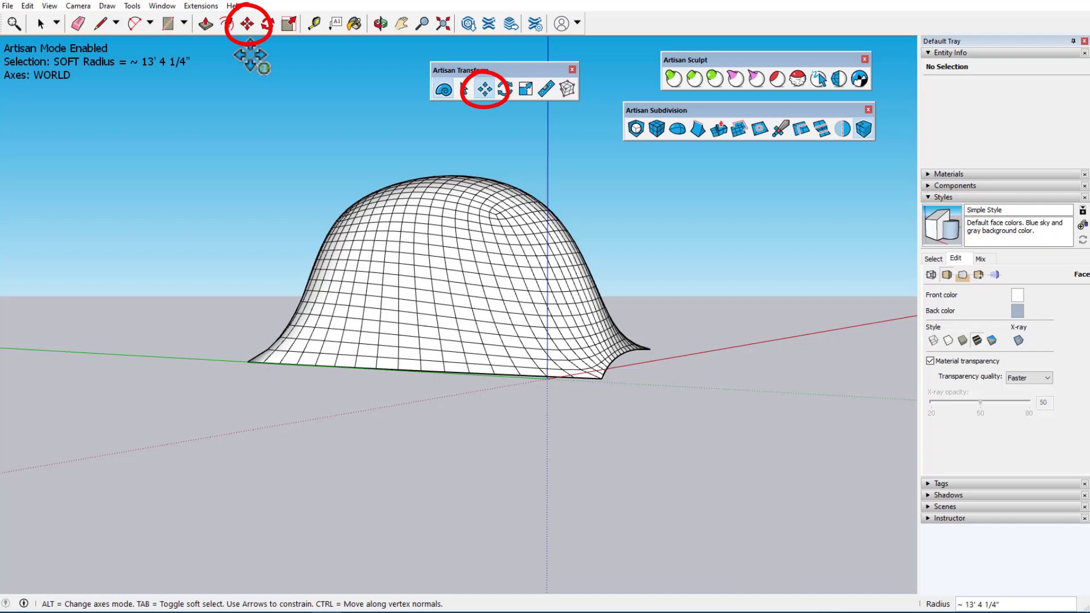
{"action": "left_click", "coordinate": [271, 24]}
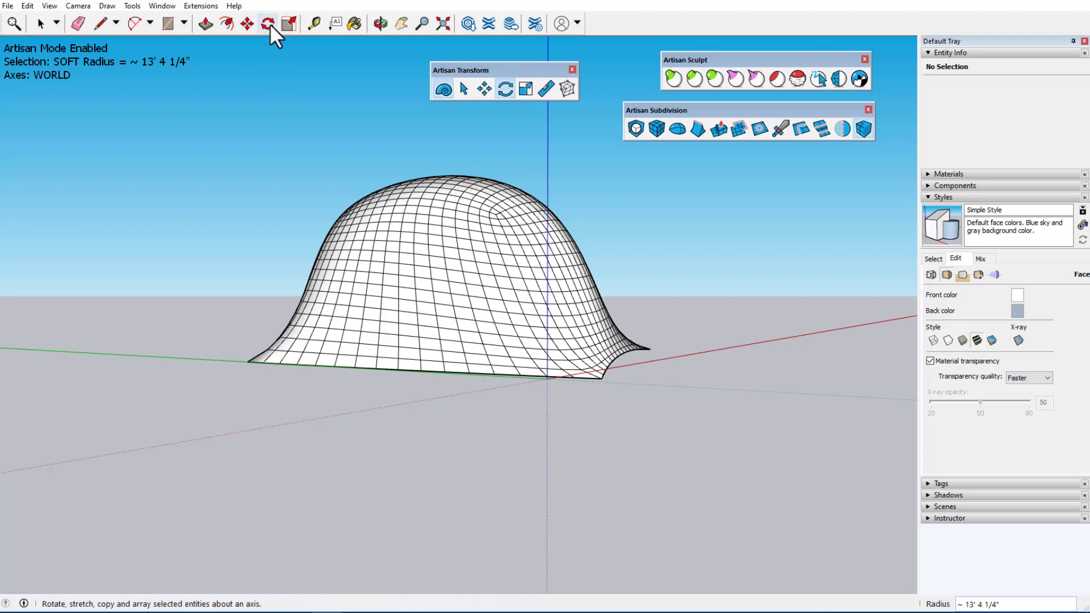
{"action": "left_click", "coordinate": [290, 25]}
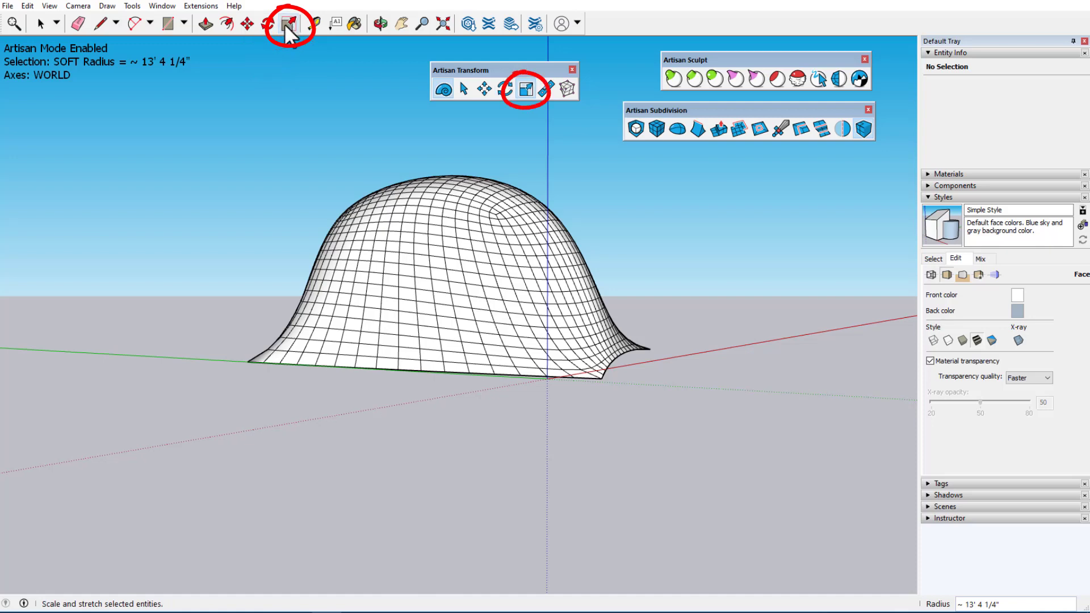
{"action": "left_click", "coordinate": [41, 25]}
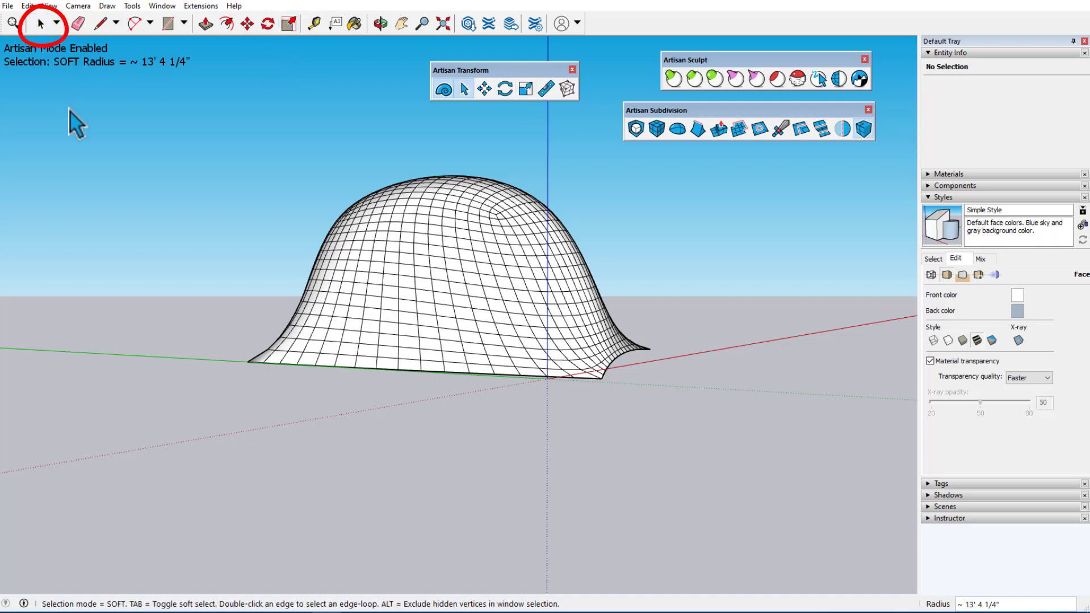